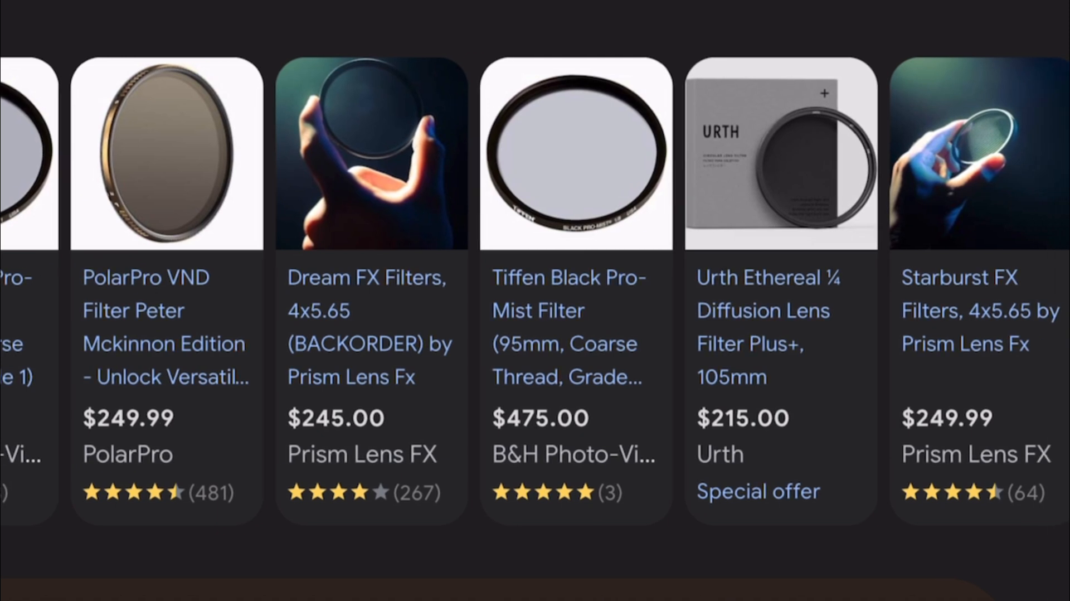
scroll(534, 290, right, 3)
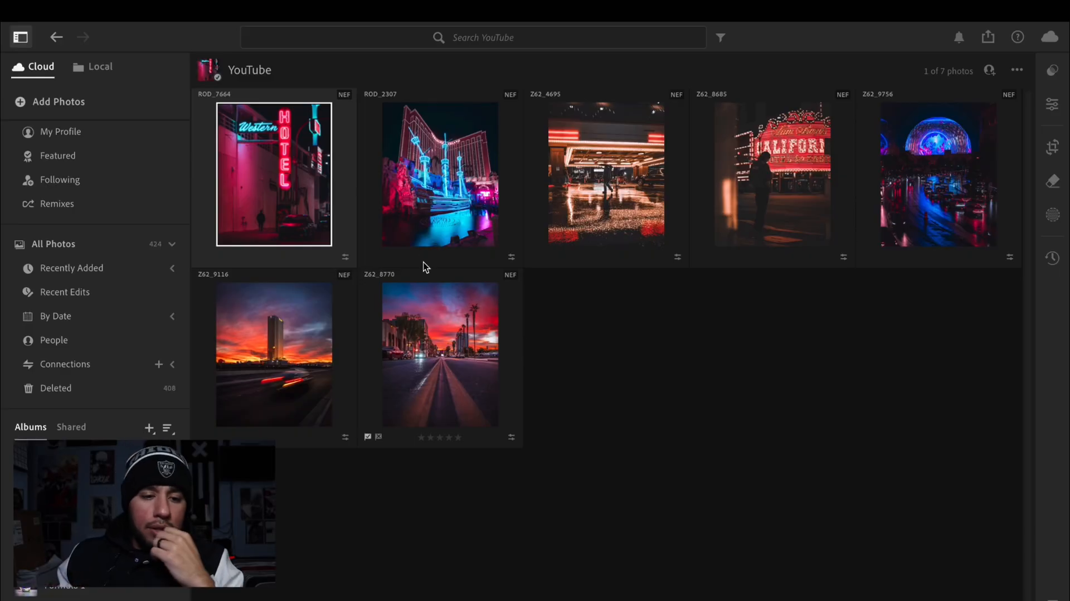
Open the neon hotel sign photo ROD_7664, compare it with its original, and set its Highlights to -81
double_click(272, 172)
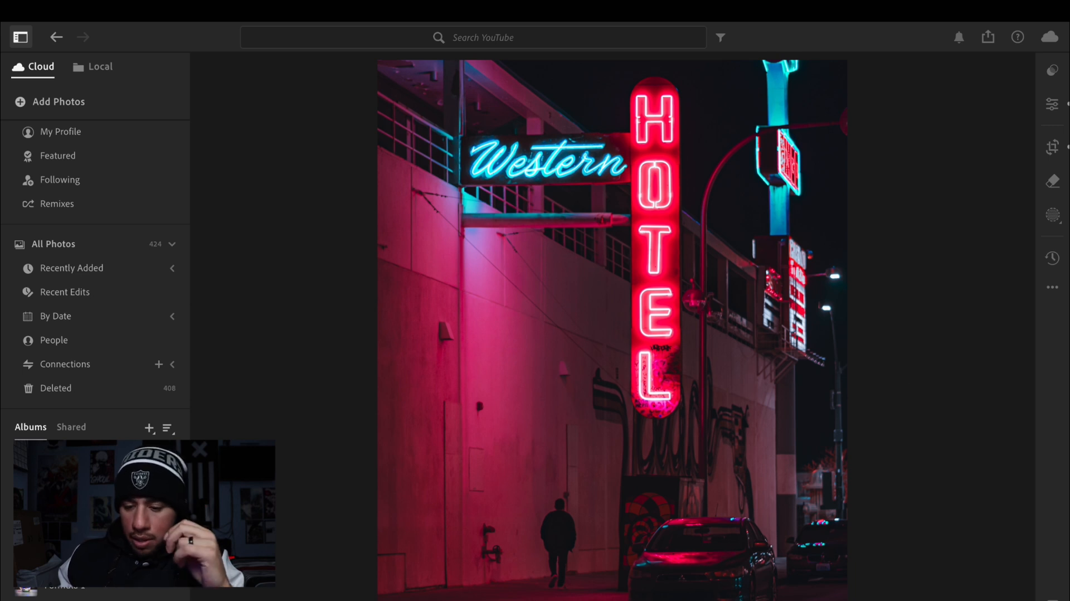
key(backslash)
key(backslash)
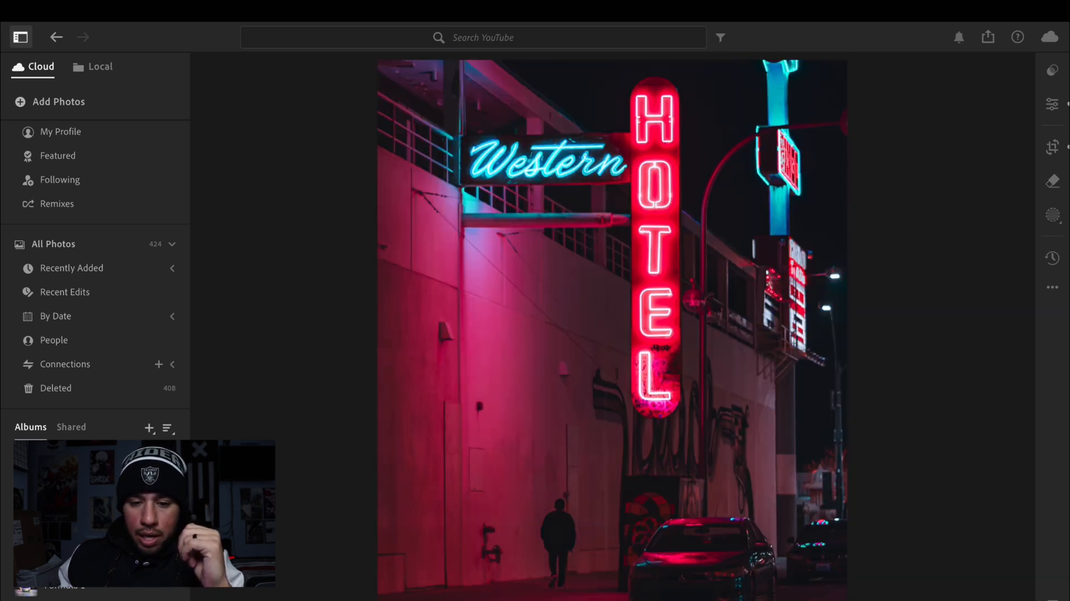
click(1052, 104)
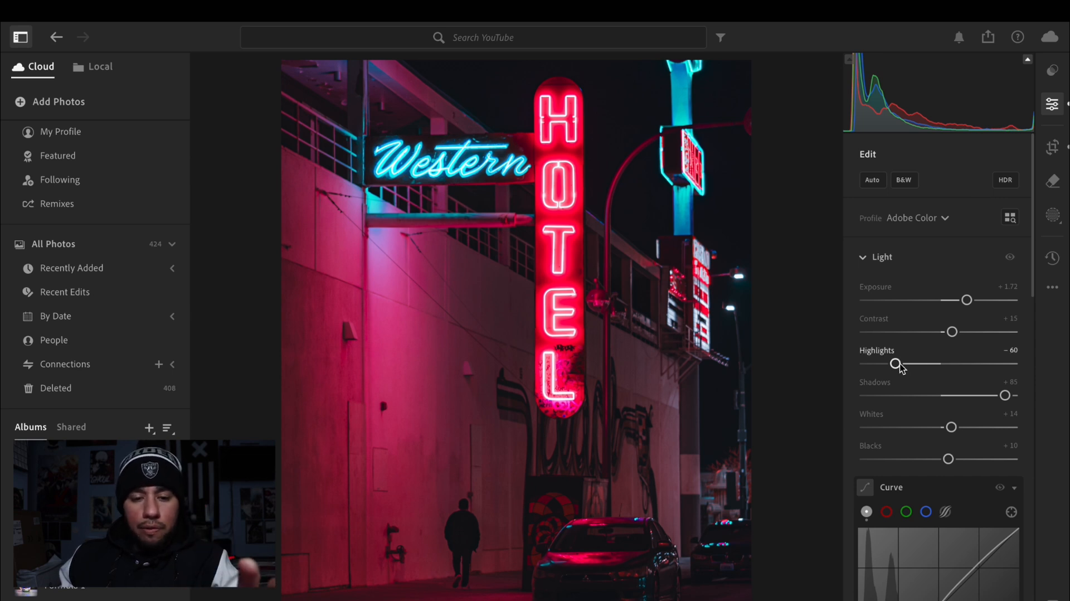
mouse_move(895, 365)
mouse_down()
mouse_move(879, 364)
mouse_move(910, 364)
mouse_move(879, 365)
mouse_up()
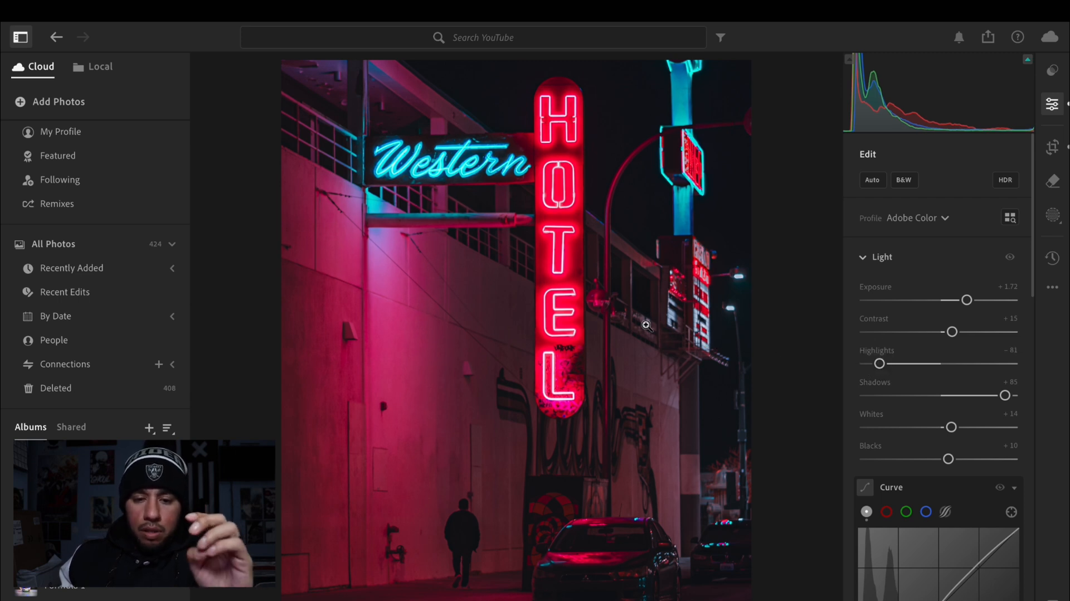
Open the edited hotel sign photo in Photoshop and fit the whole image on screen
right_click(672, 329)
click(753, 429)
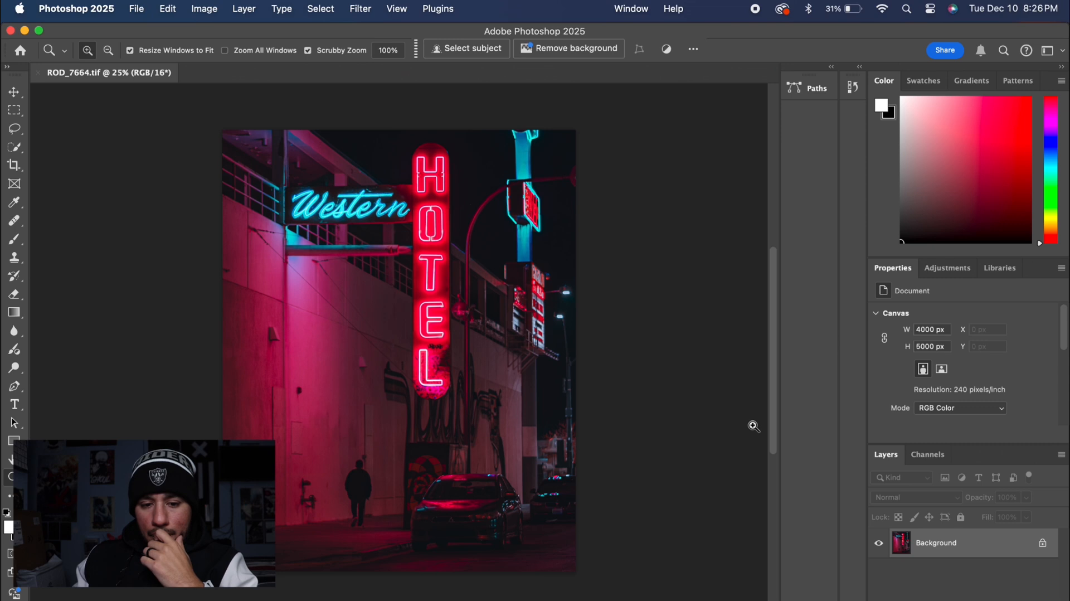
right_click(531, 394)
click(557, 410)
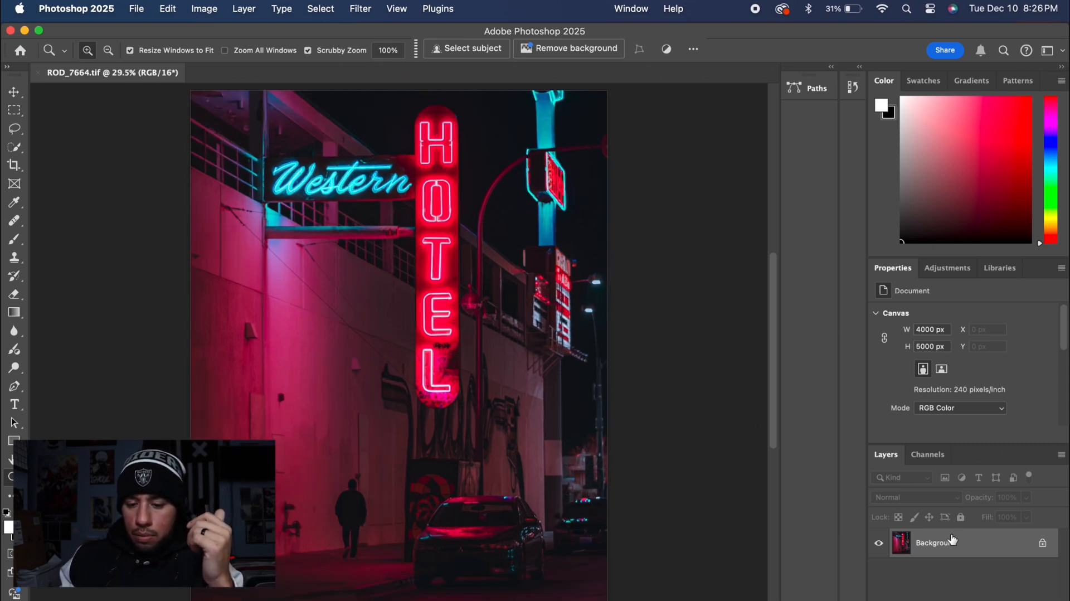
Duplicate the hotel photo's Background layer as "Background copy" in the same document
right_click(950, 544)
click(864, 517)
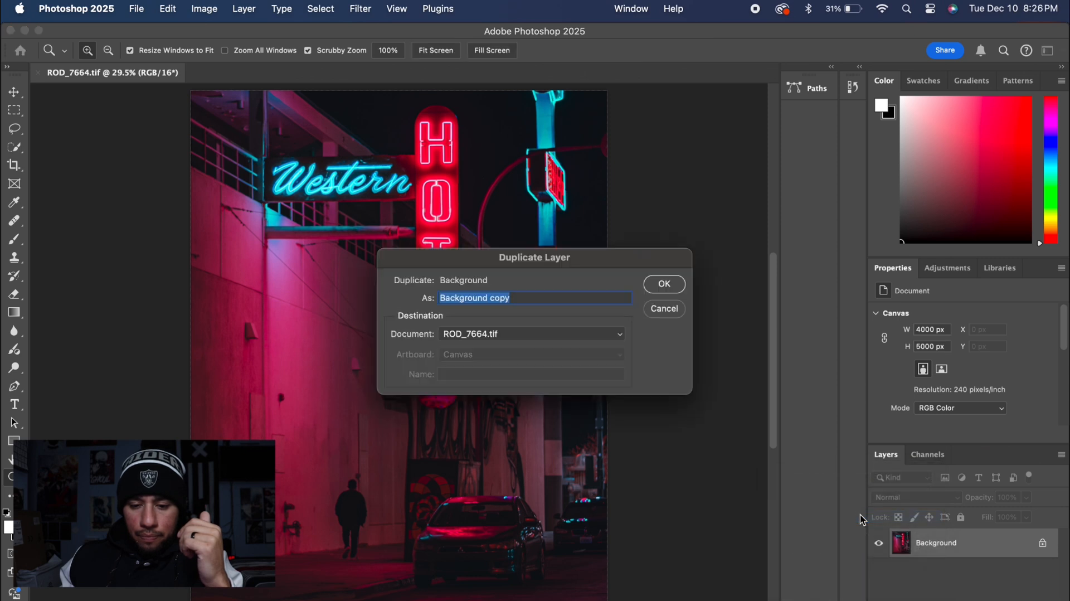
click(665, 284)
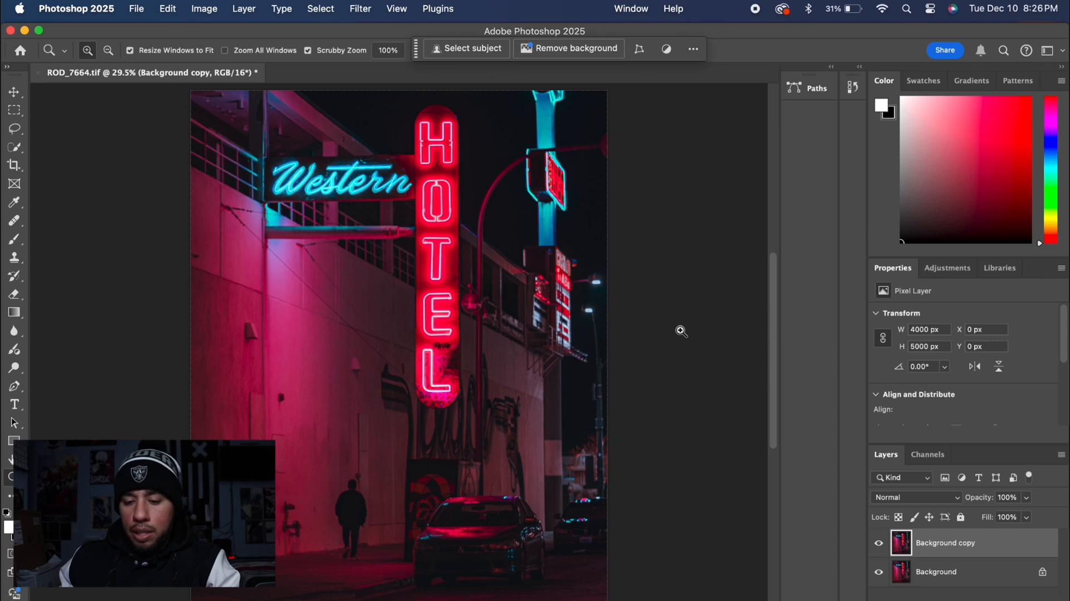
Run Apply Image on the Background copy layer with the Merged layer, RGB channel, Multiply blending and 100% opacity
click(196, 14)
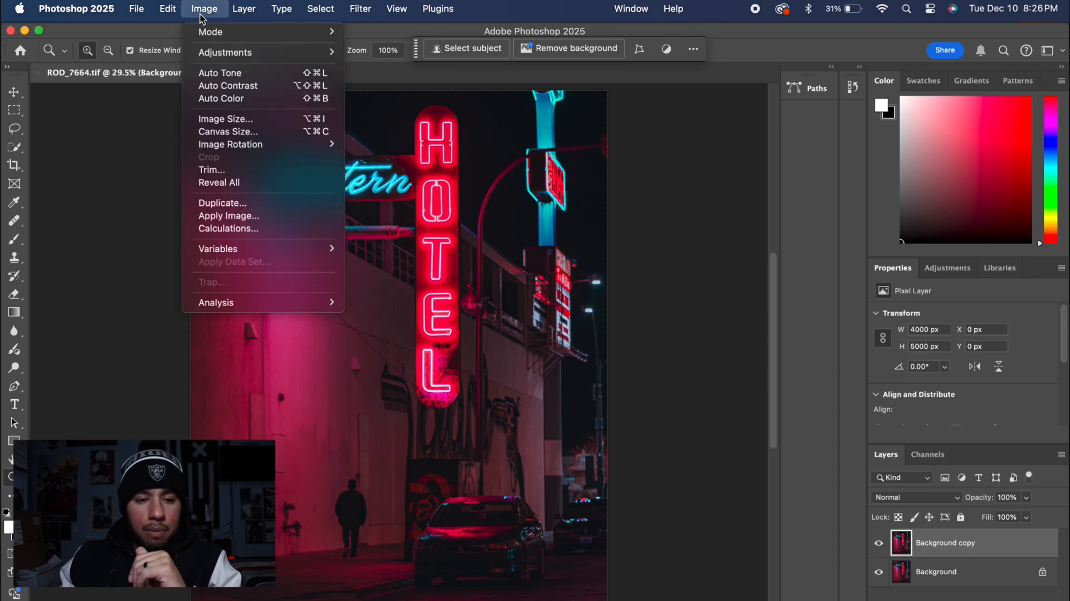
click(242, 220)
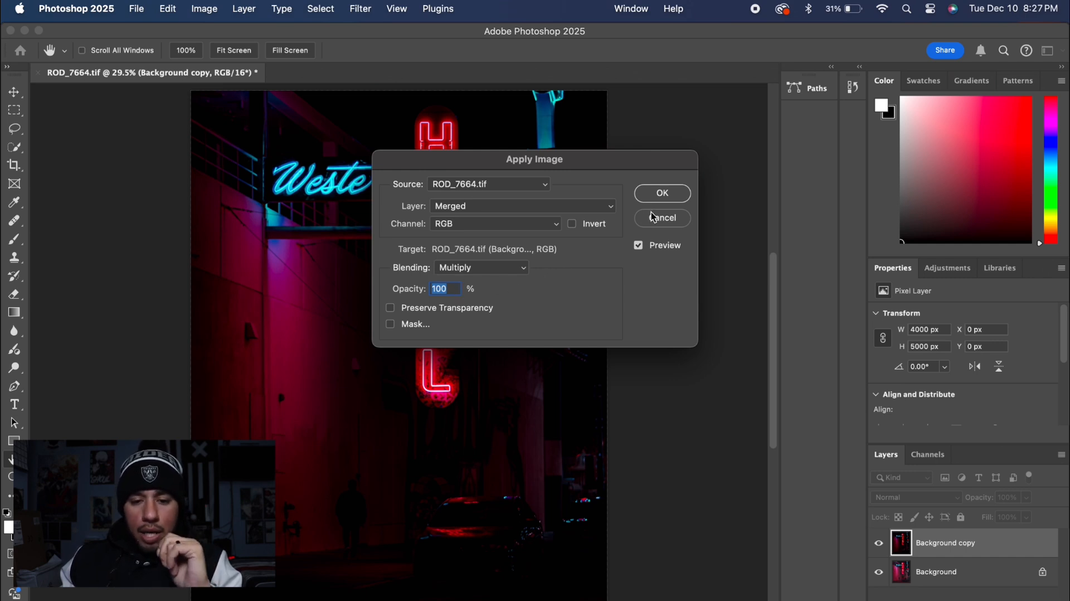
click(661, 194)
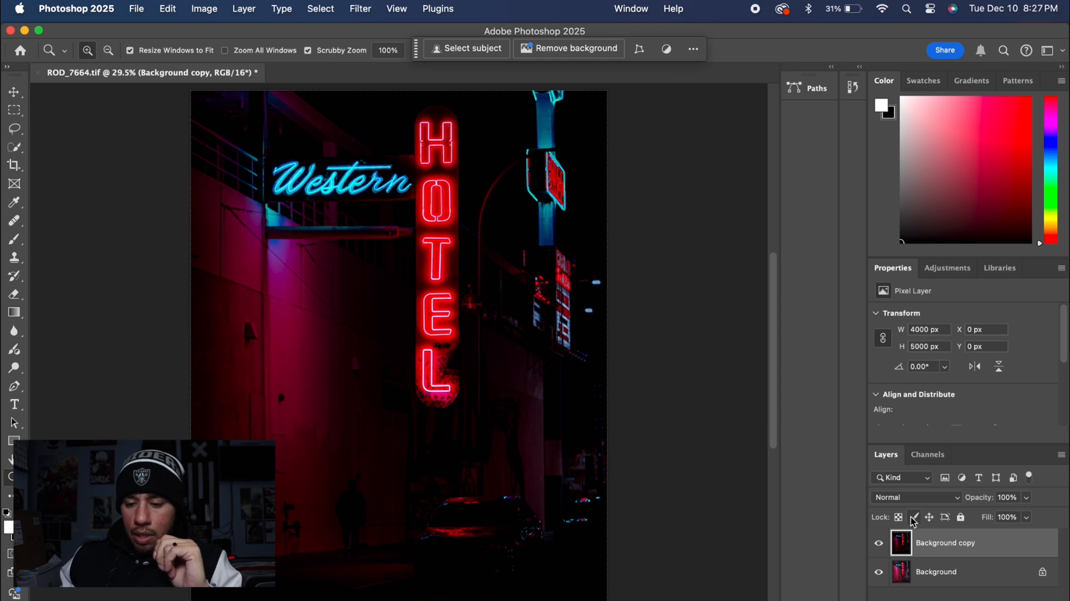
Set the Background copy layer's blend mode to Screen and toggle the layer's visibility to compare the glow
click(954, 498)
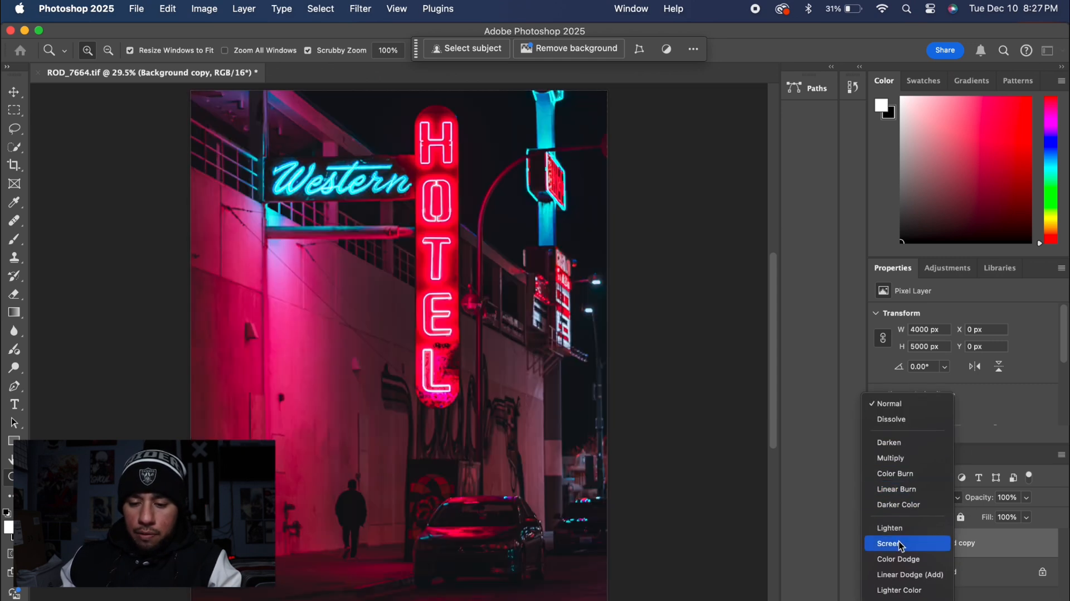
click(901, 546)
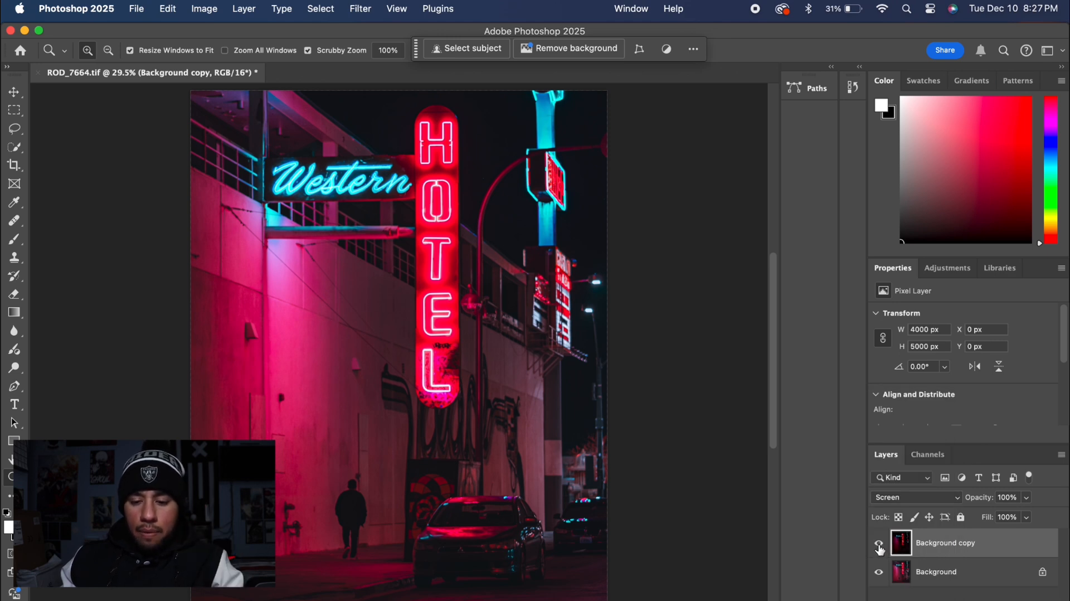
click(879, 546)
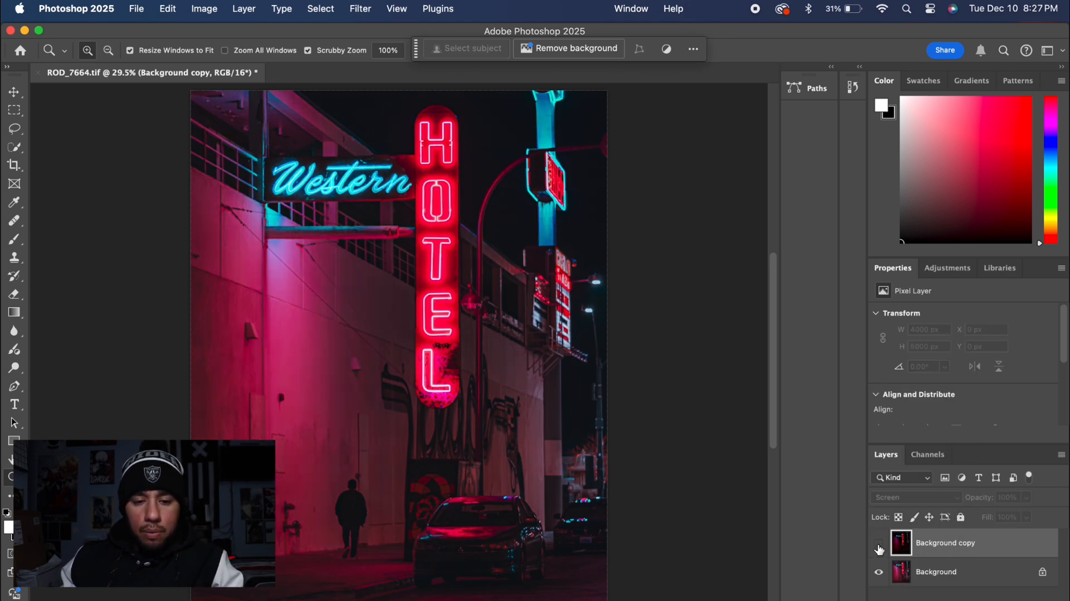
click(878, 546)
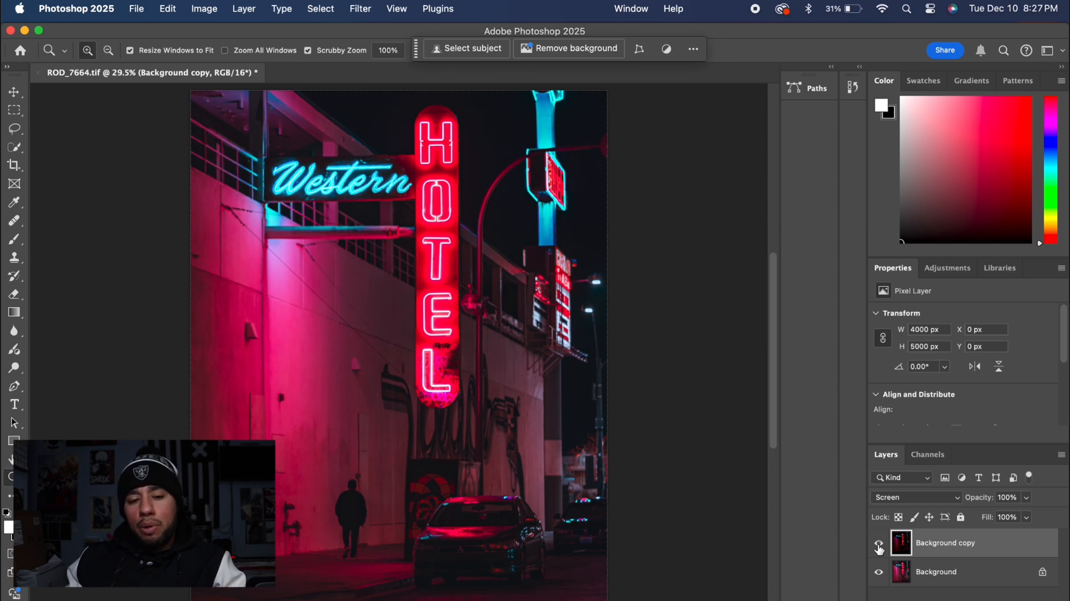
click(879, 546)
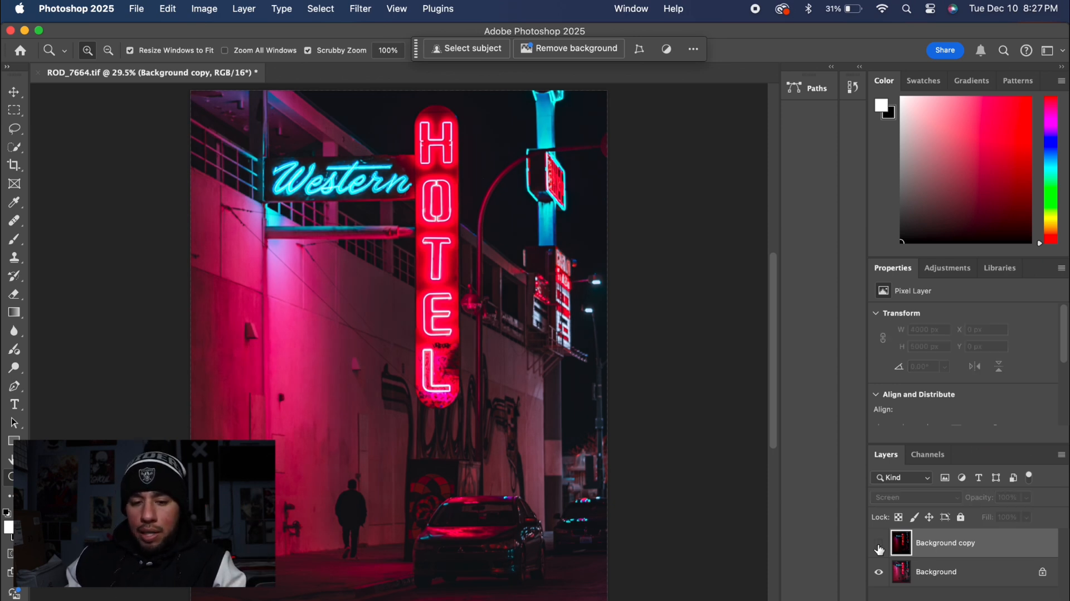
click(879, 546)
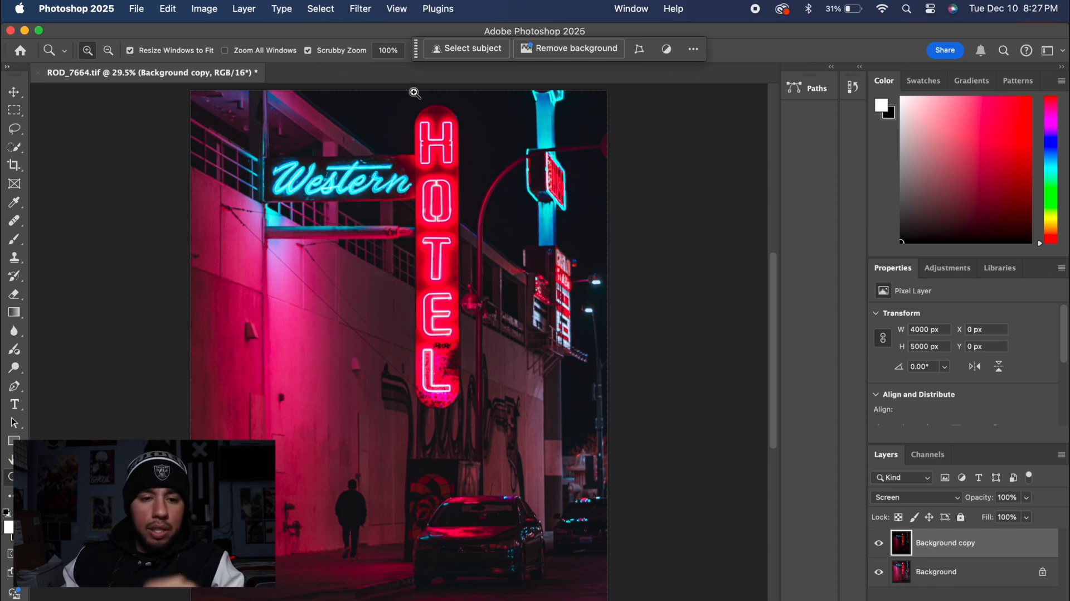
Apply a Gaussian Blur with a 44.4-pixel radius to the Background copy layer and toggle its visibility to compare the result
click(360, 9)
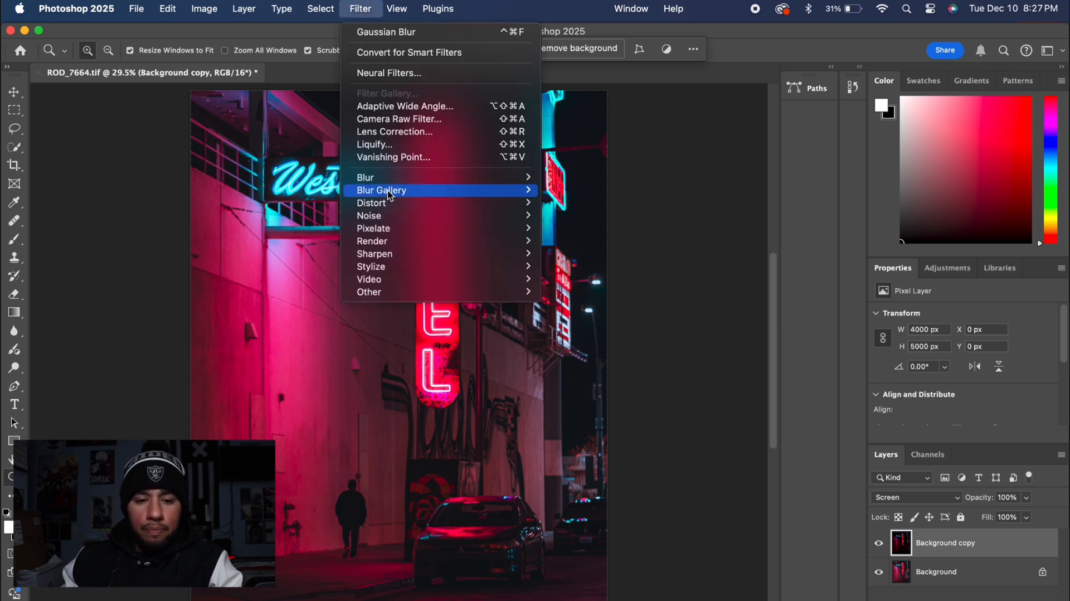
mouse_move(379, 183)
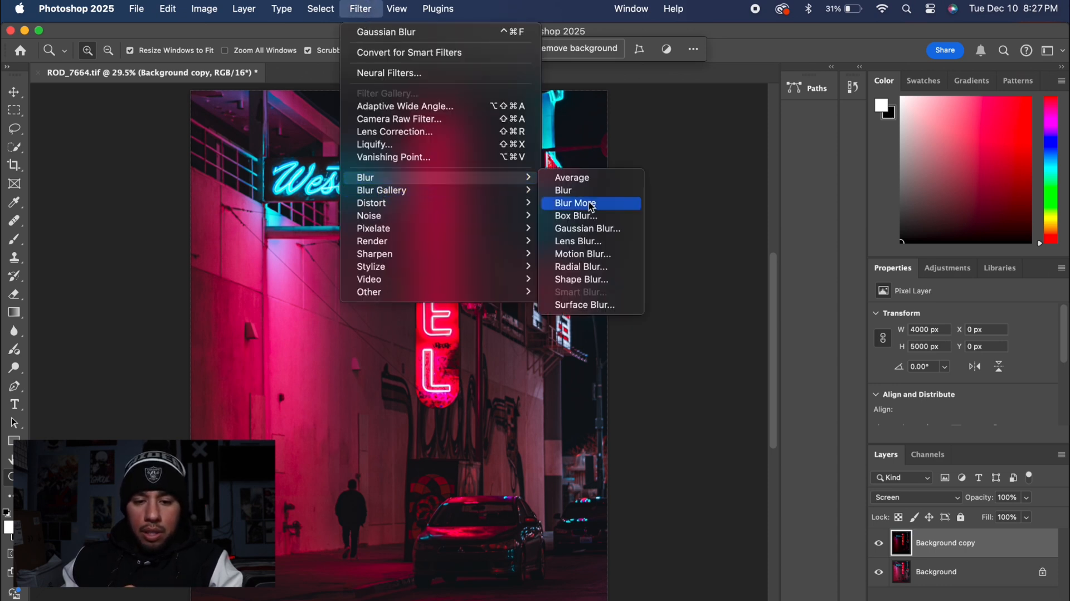
click(589, 228)
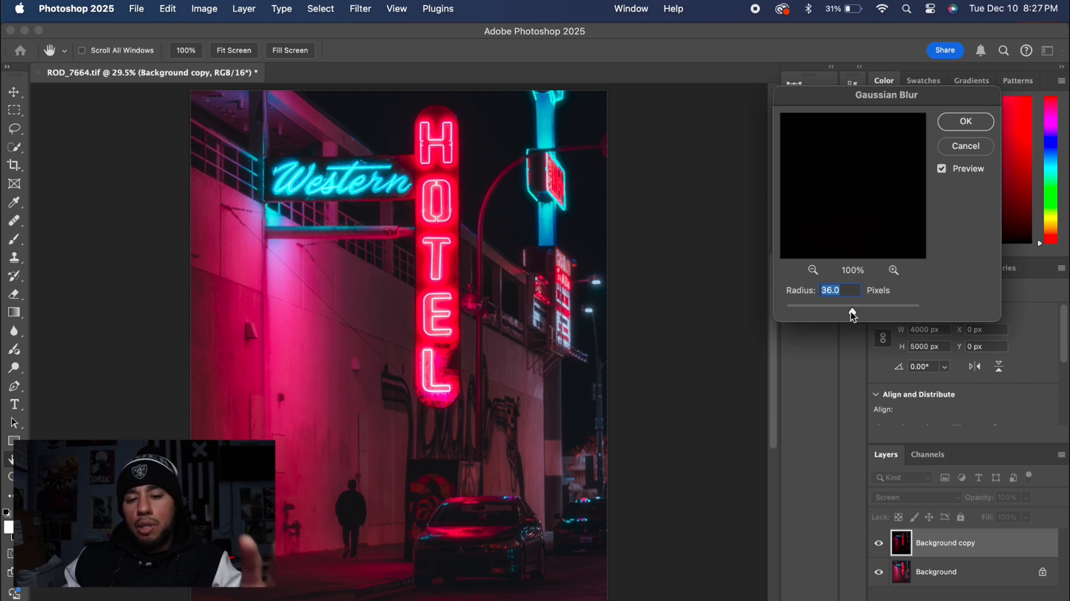
drag(853, 313, 887, 318)
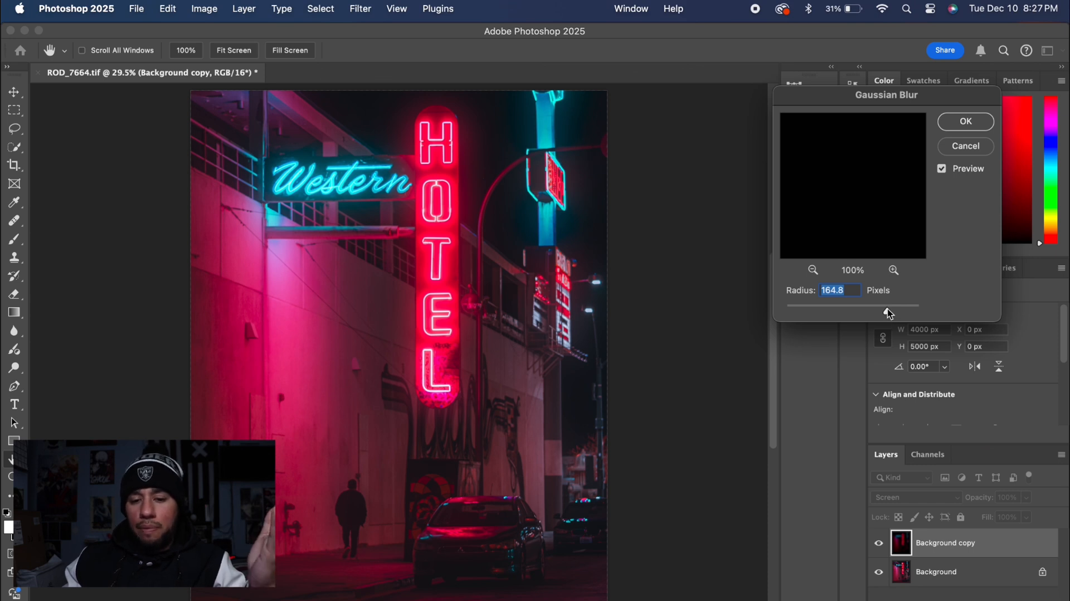
drag(887, 309, 859, 312)
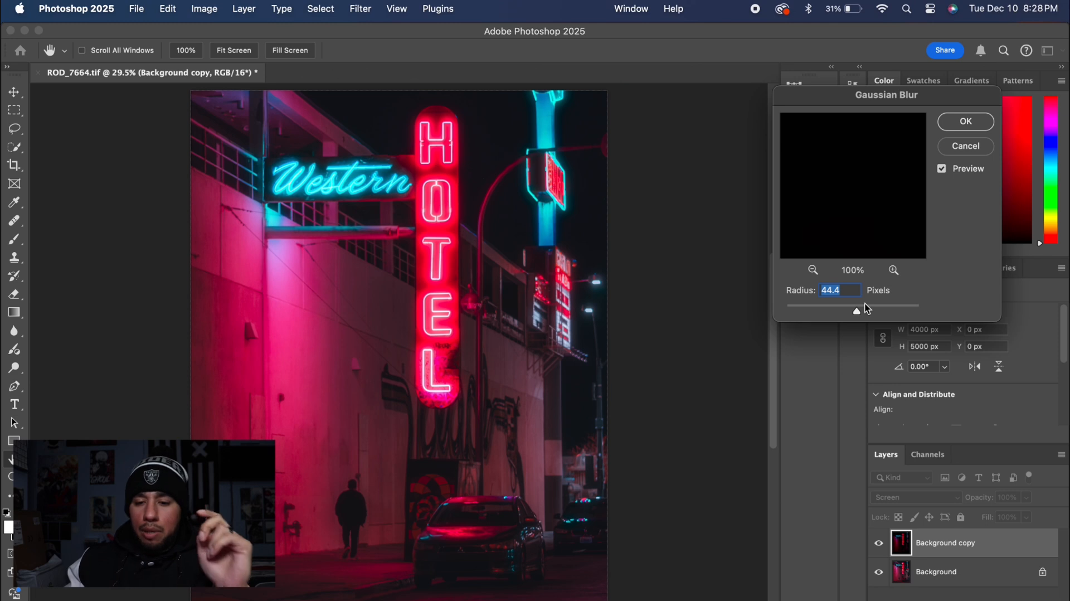
click(964, 120)
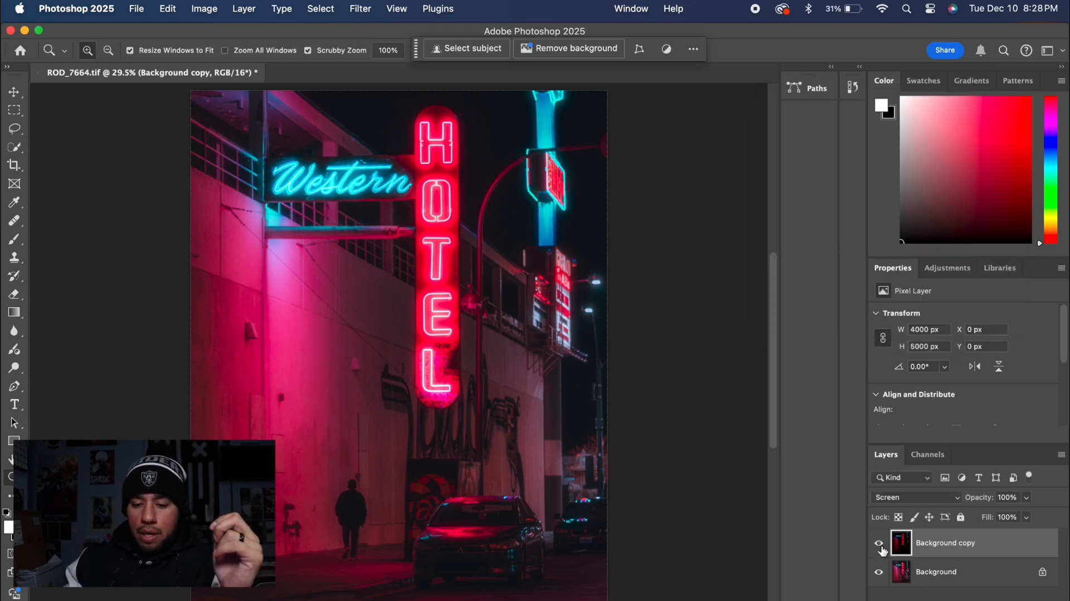
click(879, 543)
click(879, 543)
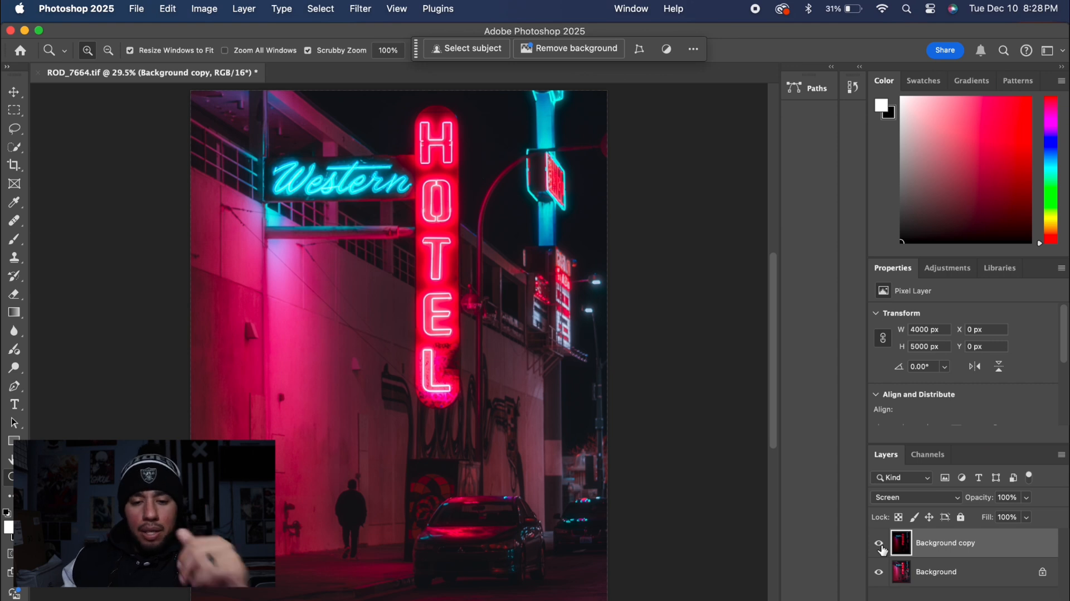
click(879, 543)
click(878, 544)
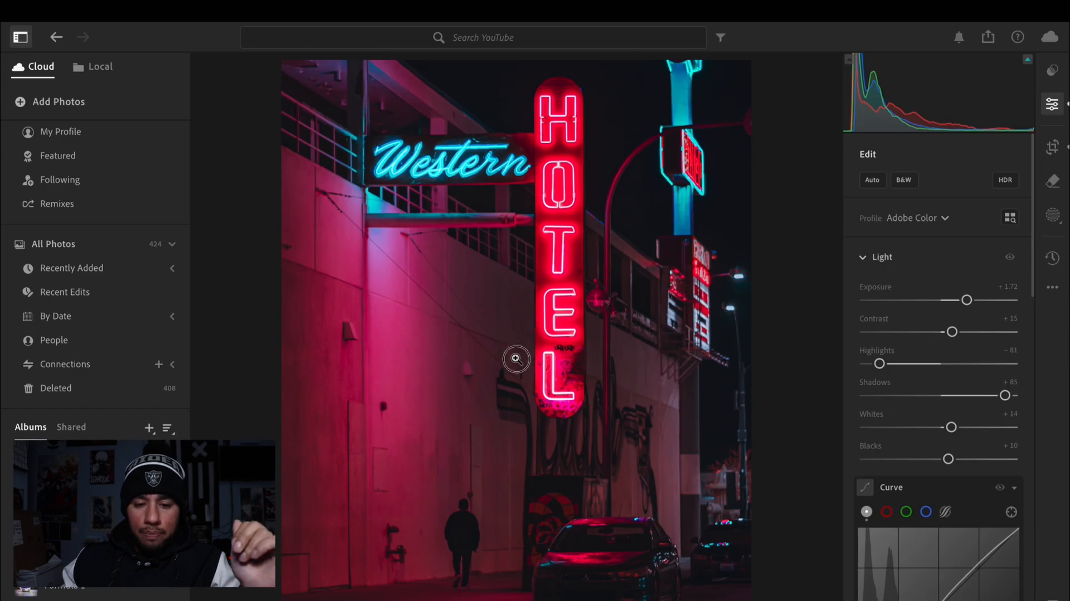
Switch to Lightroom, open the sunset tower photo Z62_9116 from the YouTube album and set its Exposure to +0.17
key(g)
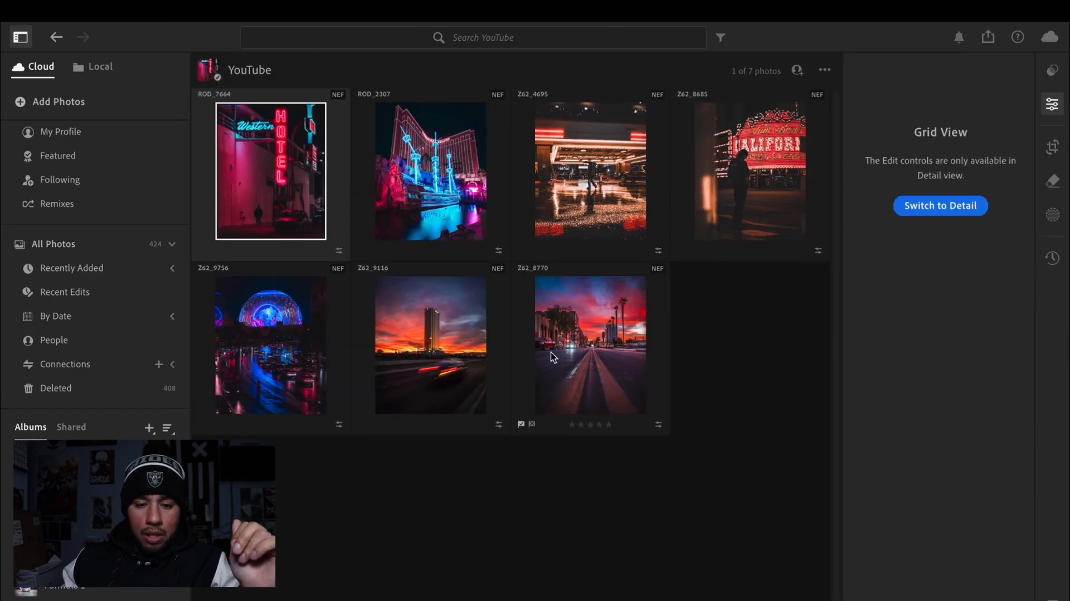
double_click(461, 356)
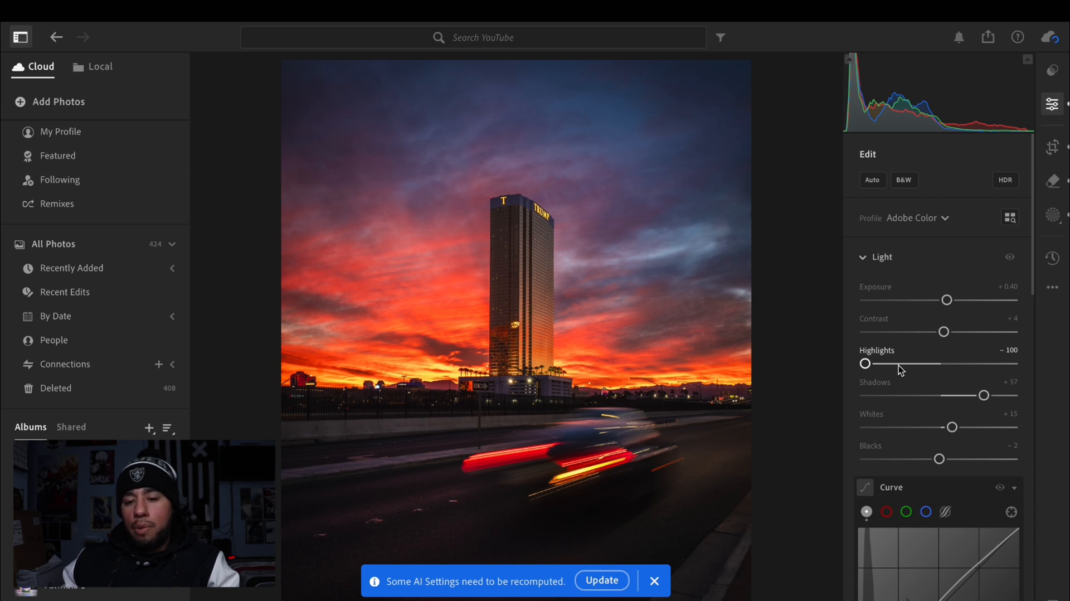
drag(946, 301, 942, 306)
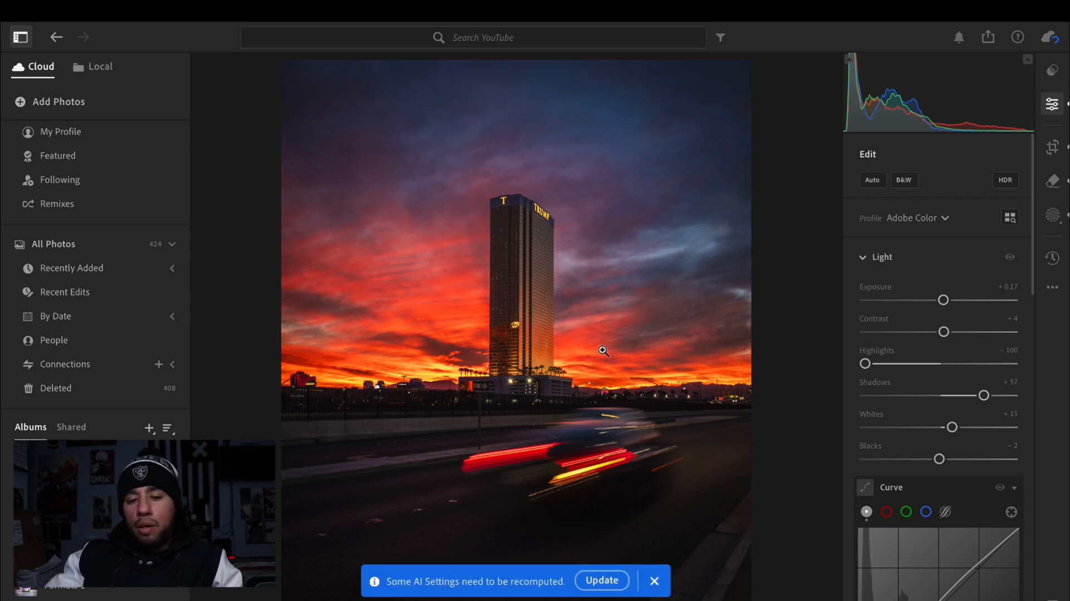
Open the sunset tower photo in Photoshop and fit the whole image on screen
right_click(490, 308)
click(566, 410)
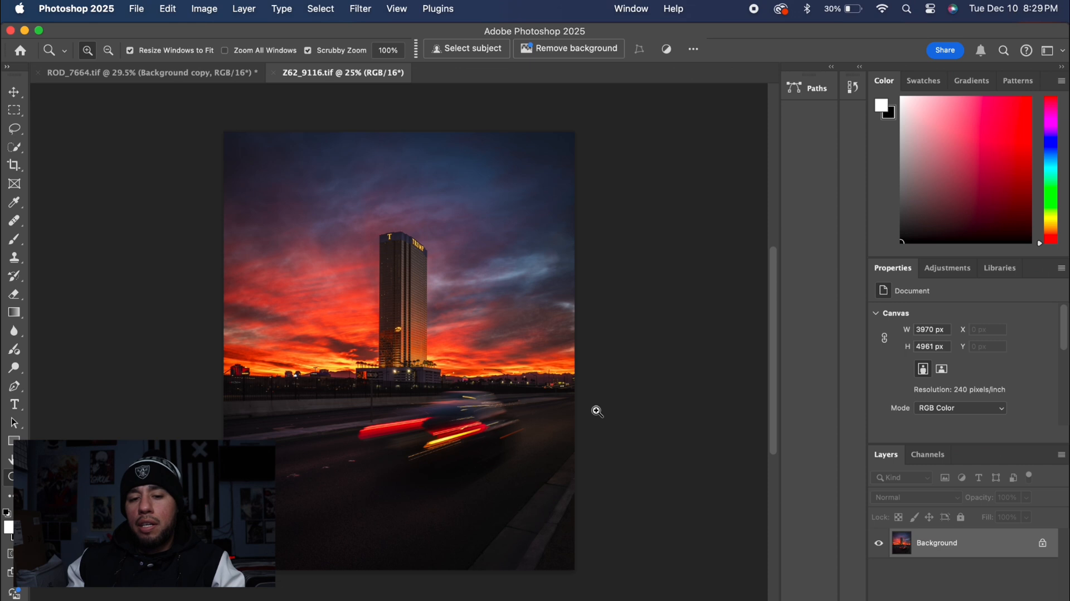
right_click(537, 396)
click(553, 404)
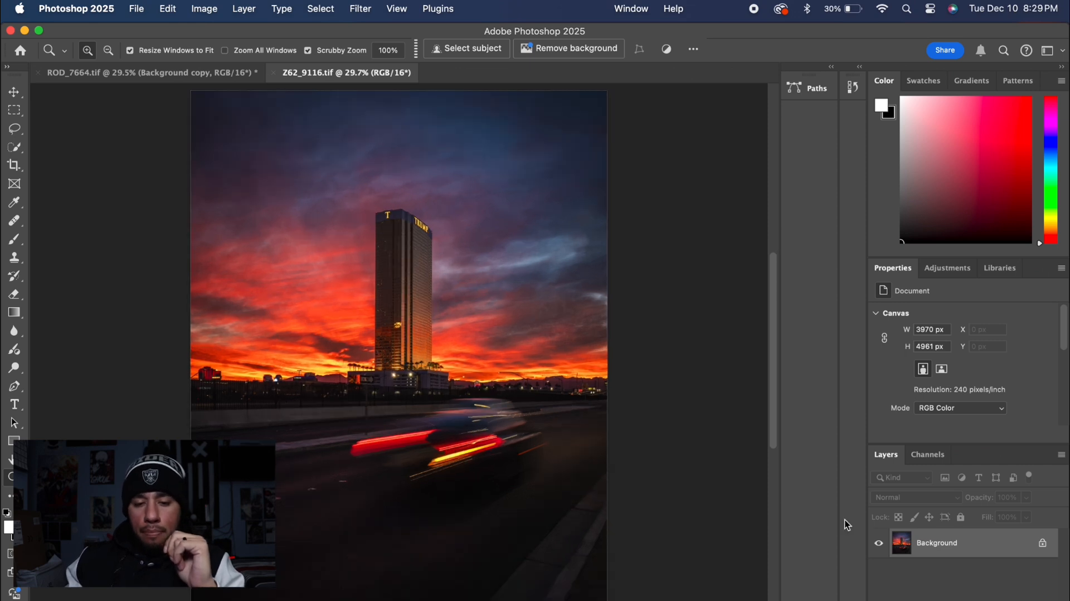
Duplicate the Background layer of the sunset tower photo
right_click(971, 549)
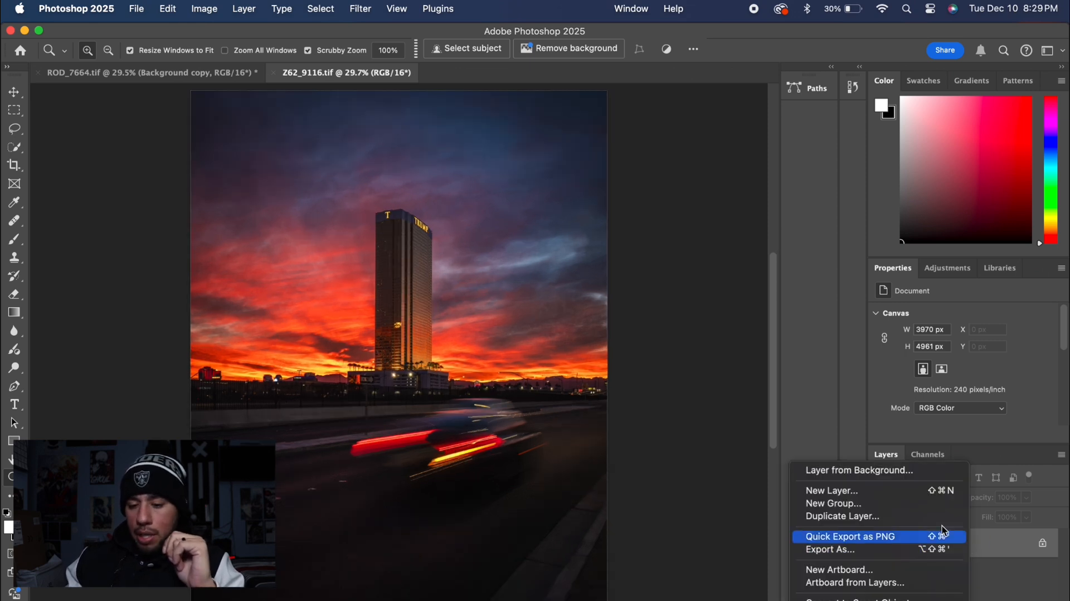
click(866, 515)
click(656, 282)
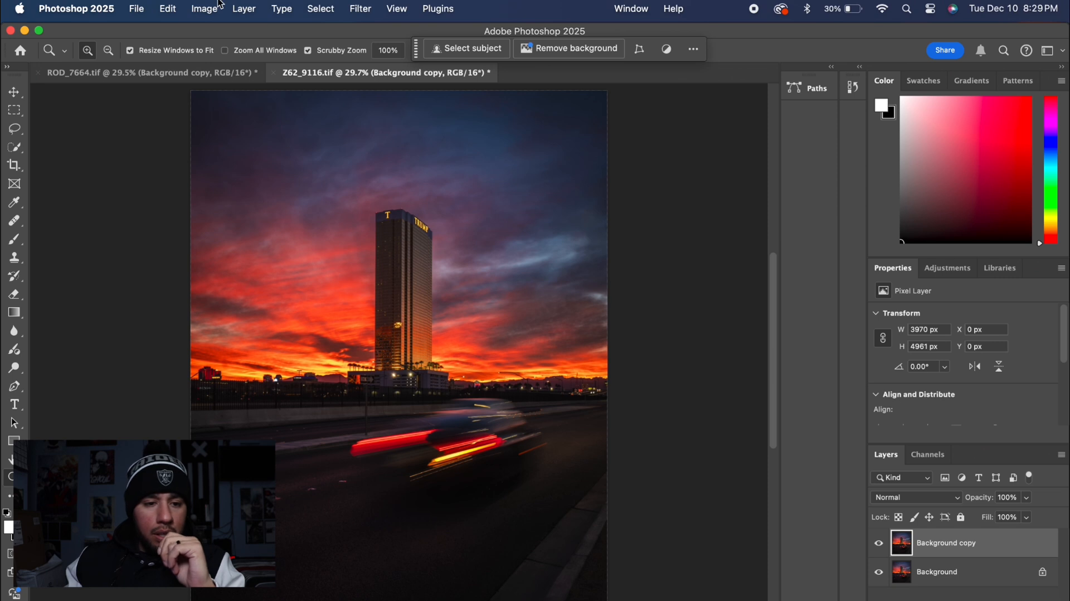
Run Apply Image on the sunset photo's duplicated layer with the preset options
click(205, 9)
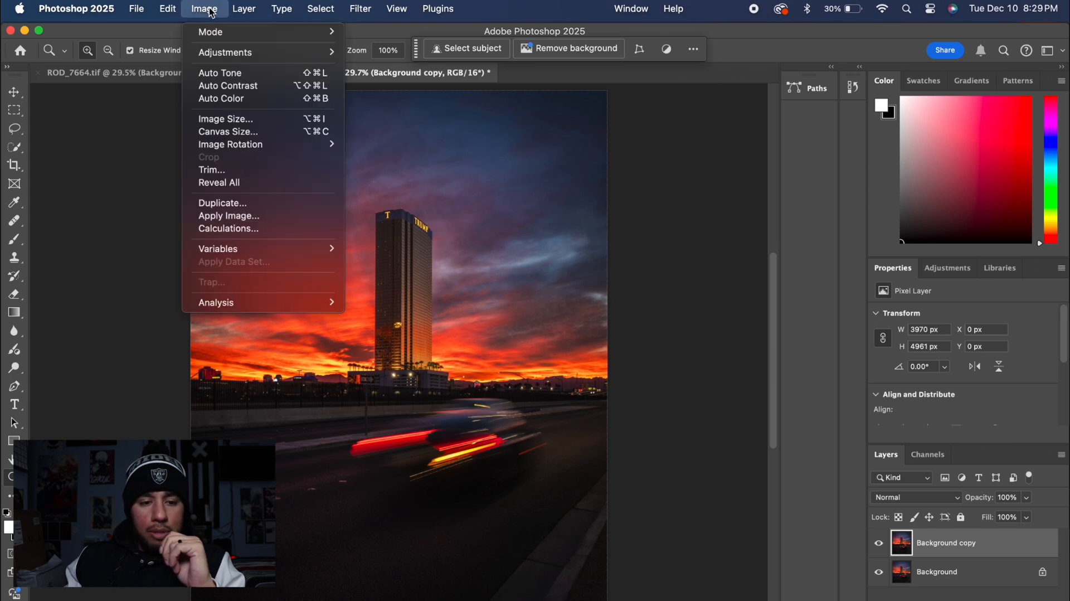
click(226, 214)
click(662, 194)
key(z)
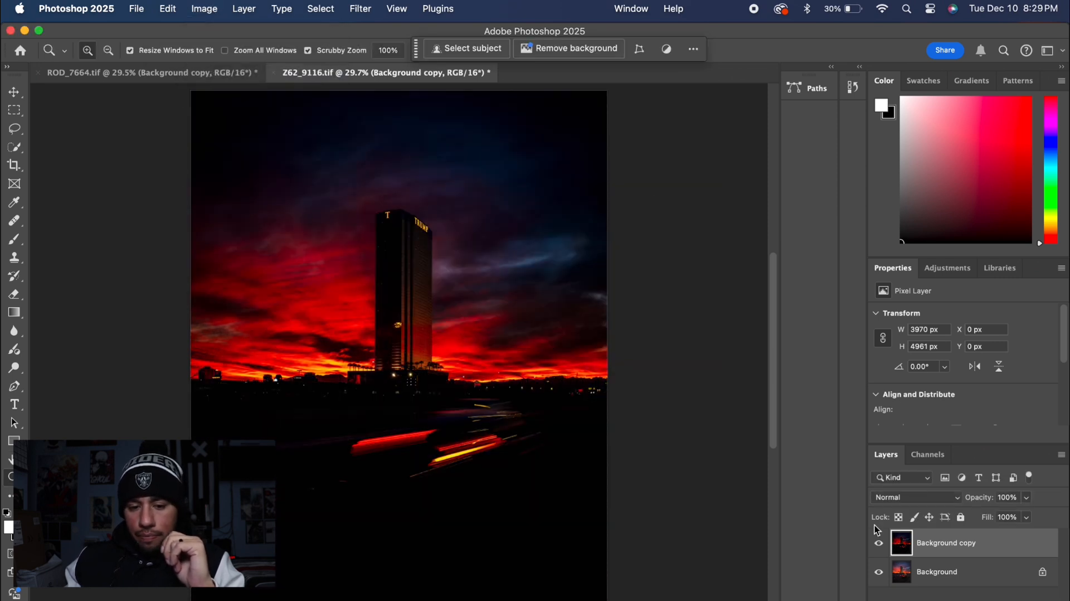
Set the sunset photo's duplicated layer to Screen blending and compare the image with and without that layer
click(959, 497)
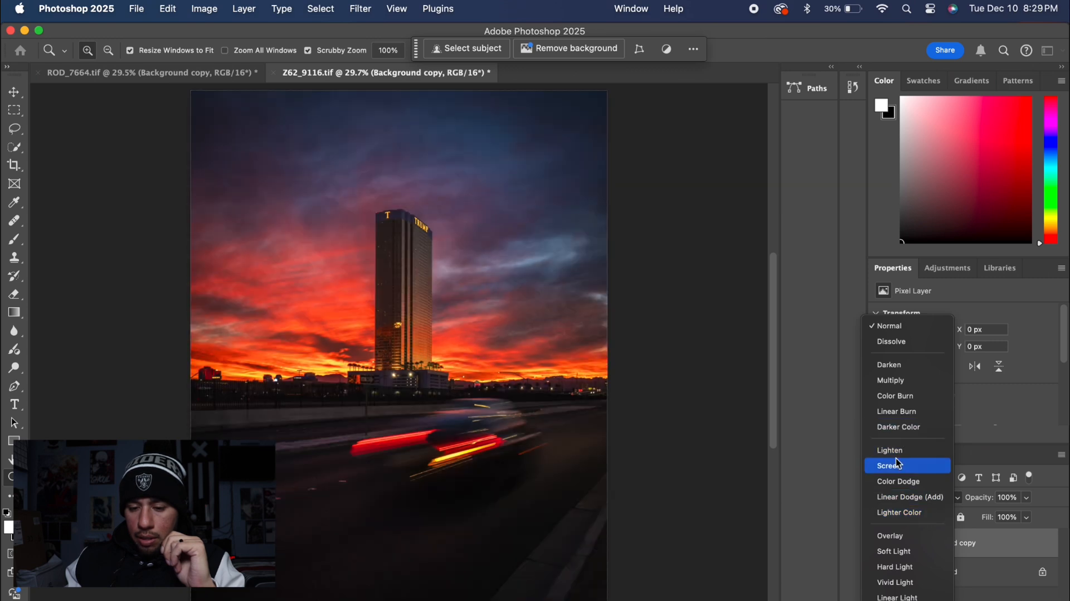
click(897, 465)
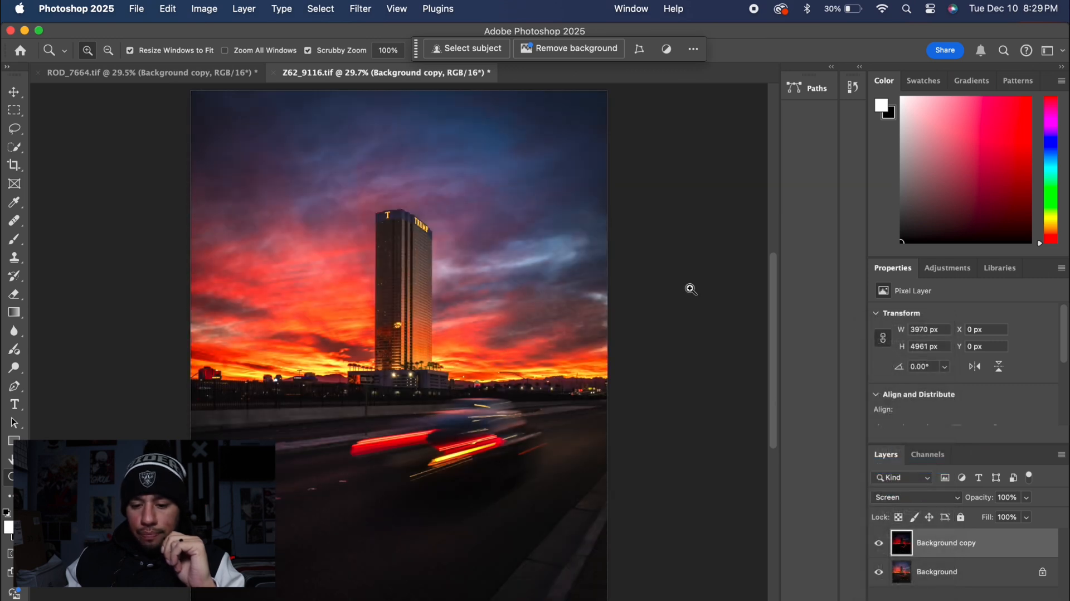
click(879, 544)
click(878, 544)
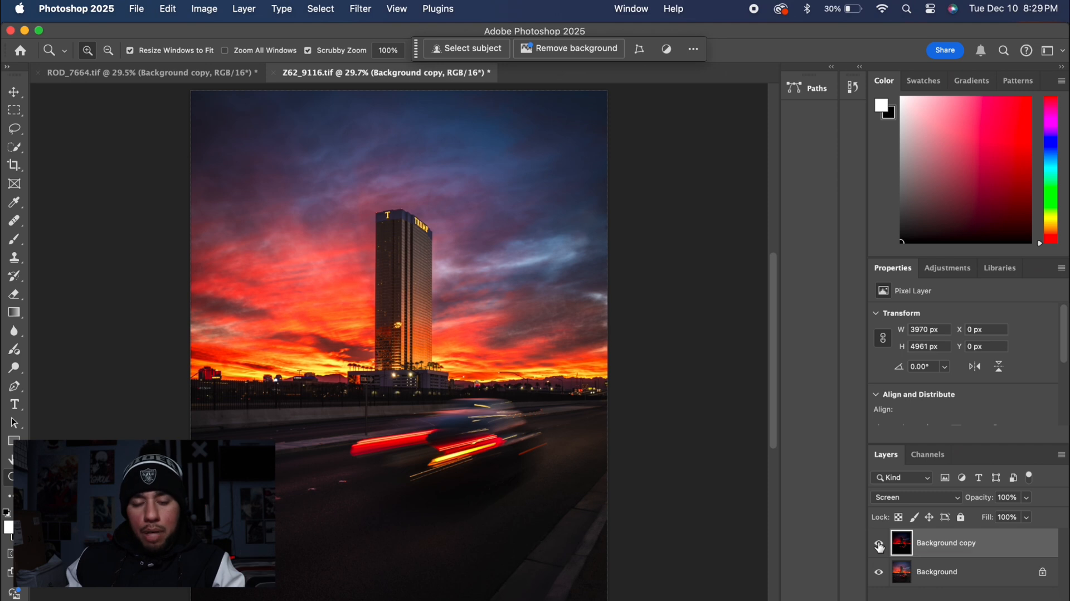
click(879, 544)
click(879, 544)
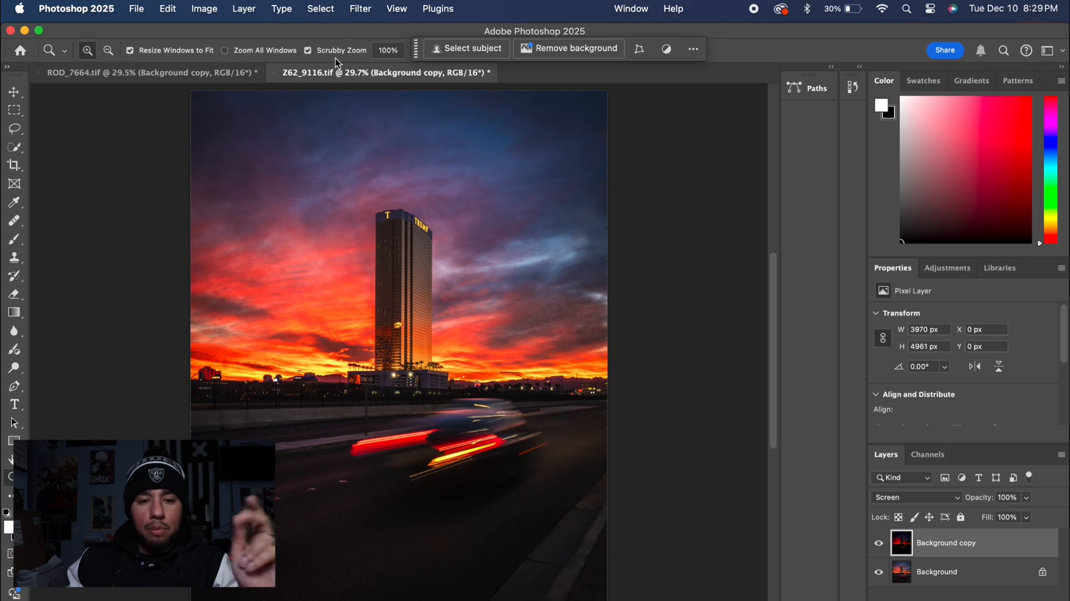
Apply a Gaussian Blur with a 37.4-pixel radius to the sunset photo's duplicated layer
click(361, 9)
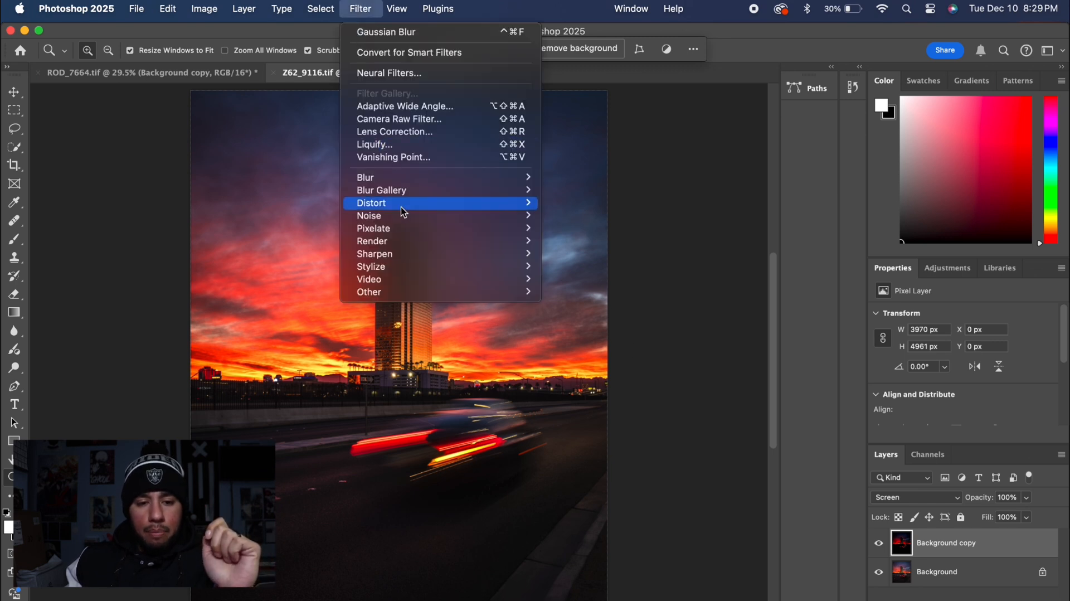
mouse_move(384, 178)
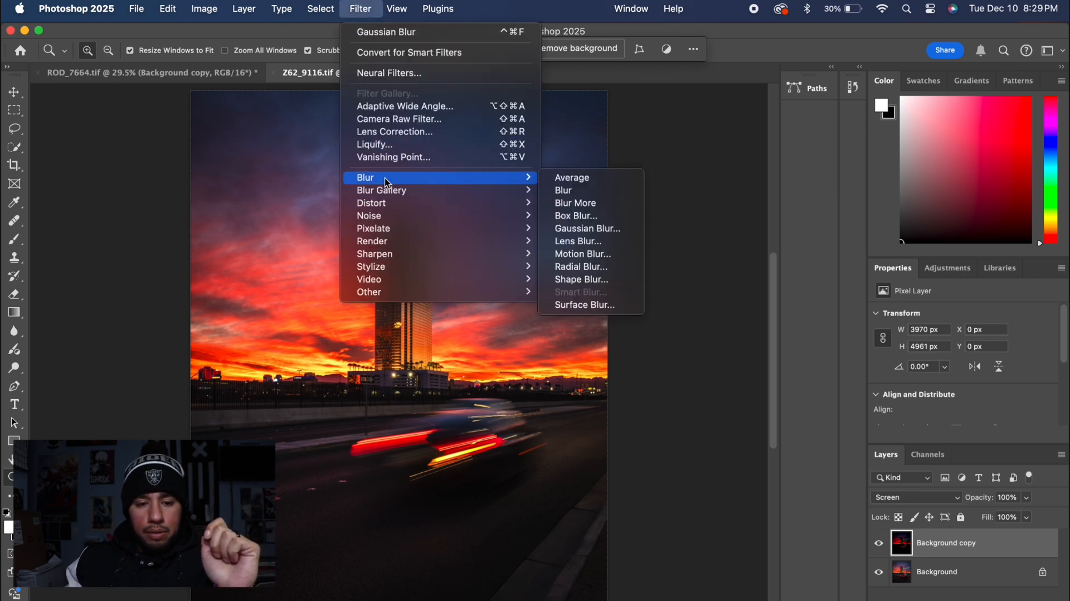
click(581, 231)
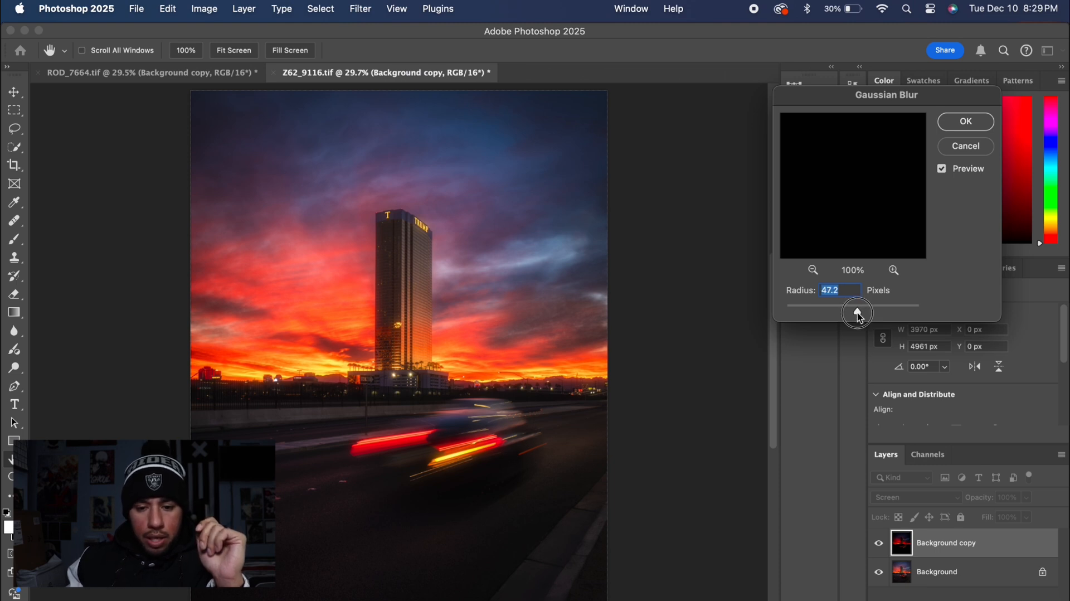
drag(838, 309, 851, 310)
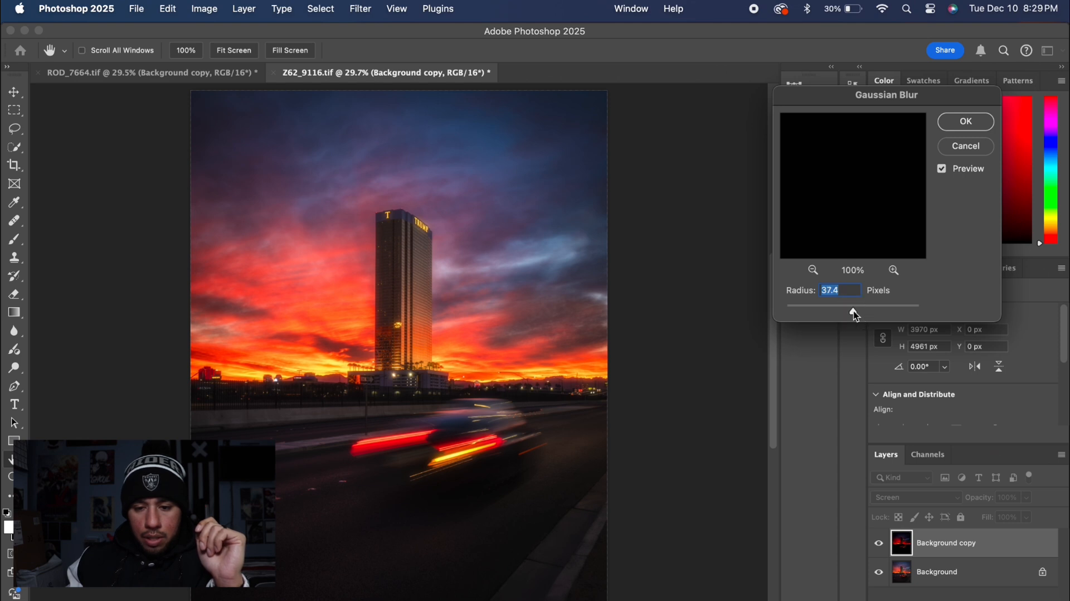
click(961, 121)
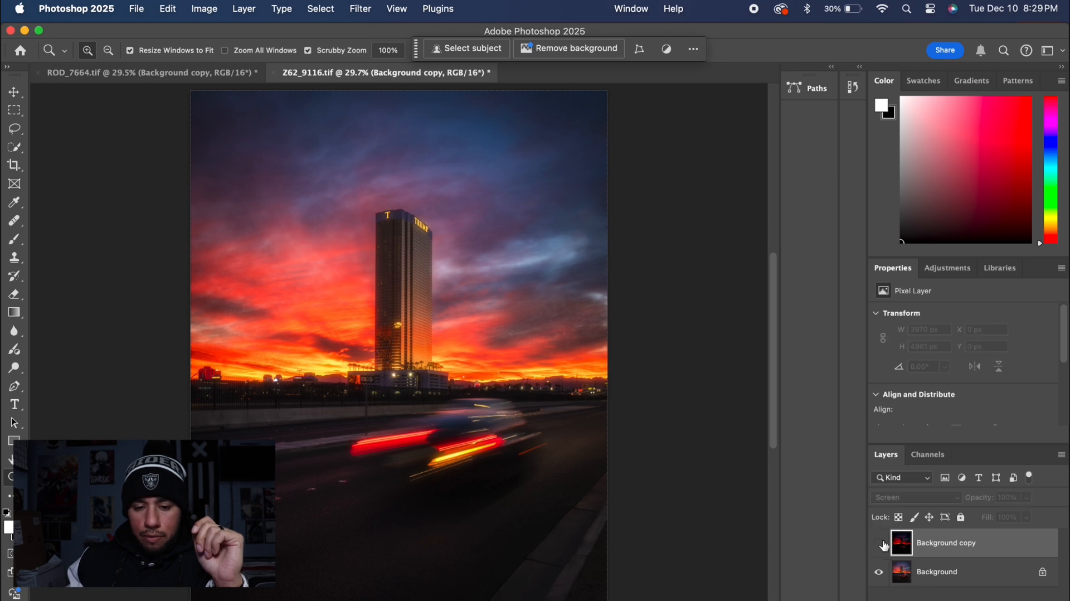
Compare the sunset photo with and without the blurred layer and inspect the glow around the tower's base up close
click(879, 542)
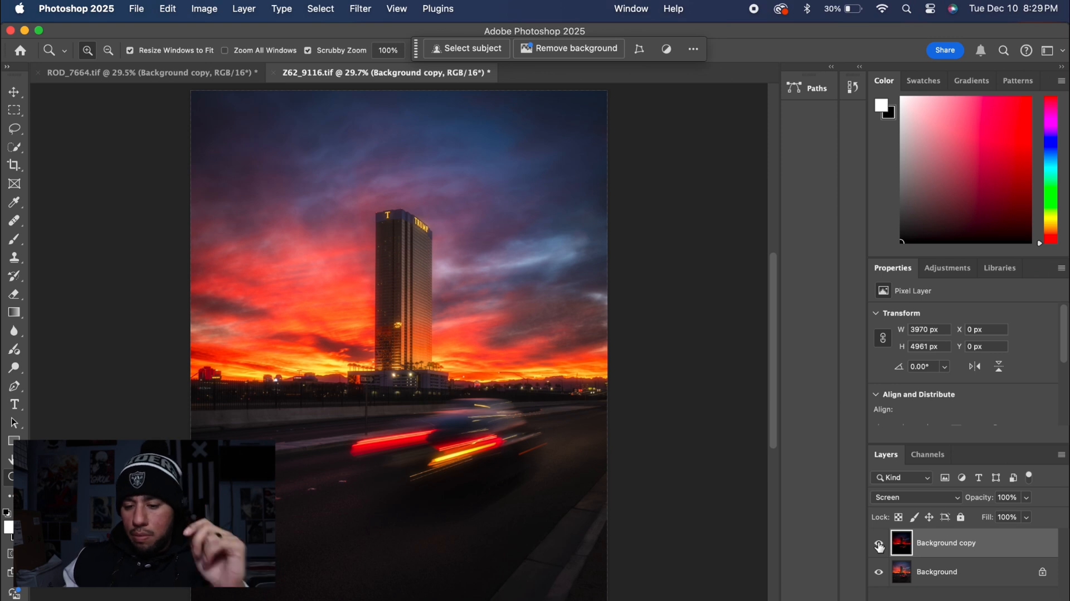
click(879, 544)
click(879, 544)
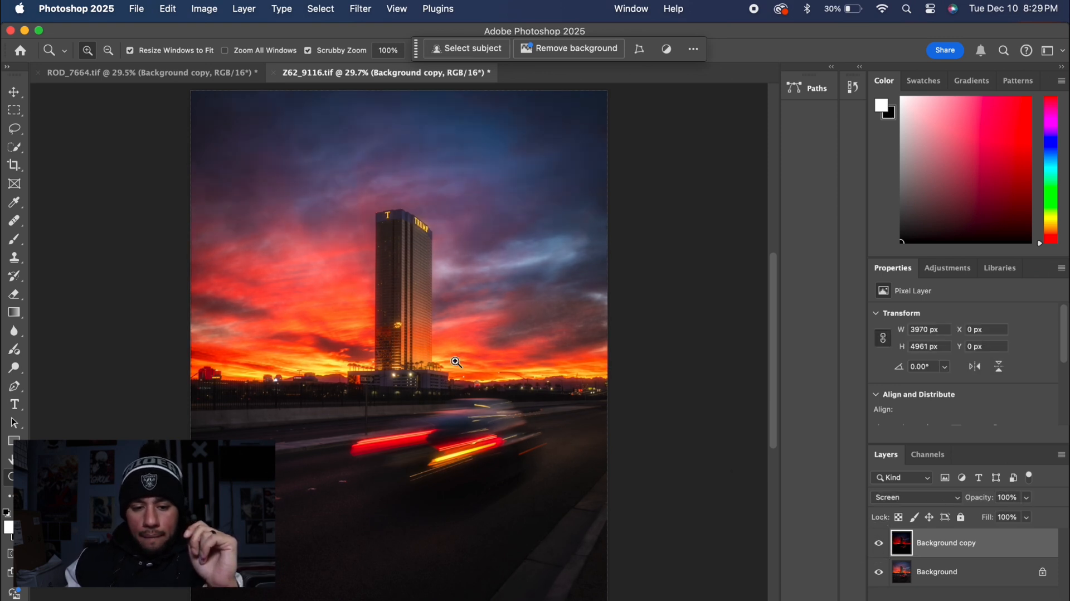
click(456, 363)
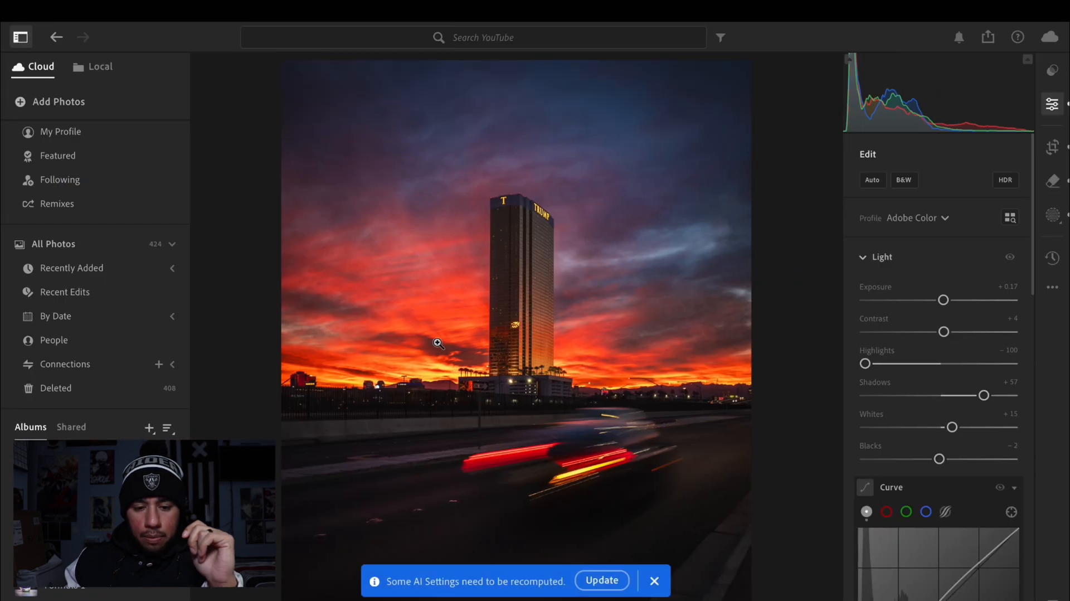
Switch to Lightroom, open the rainy casino entrance photo Z62_4695 and set its Exposure to +1.20 and Highlights to -73
key(g)
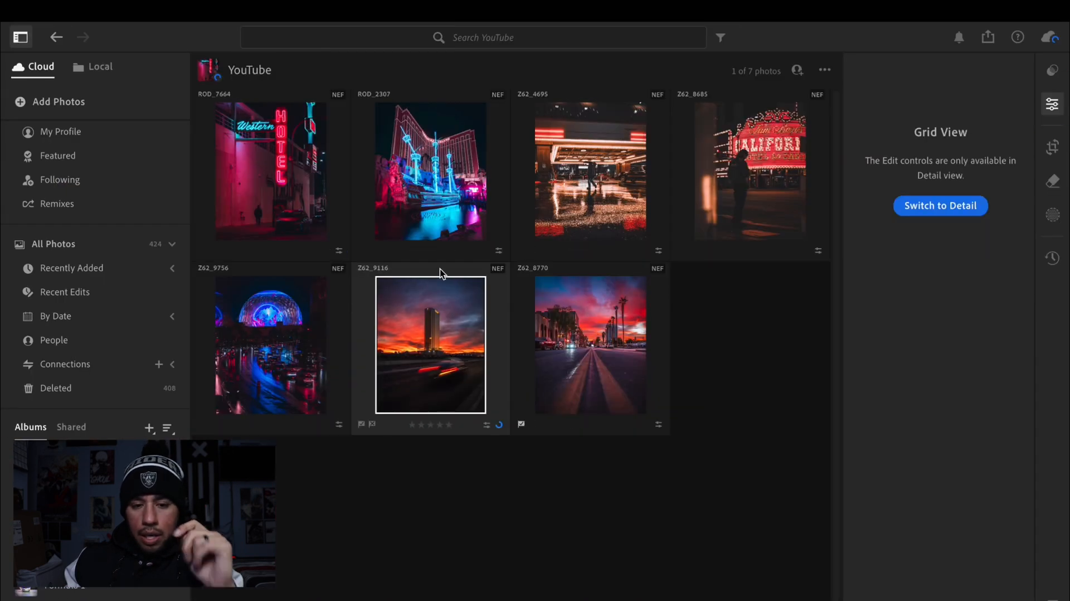
double_click(590, 196)
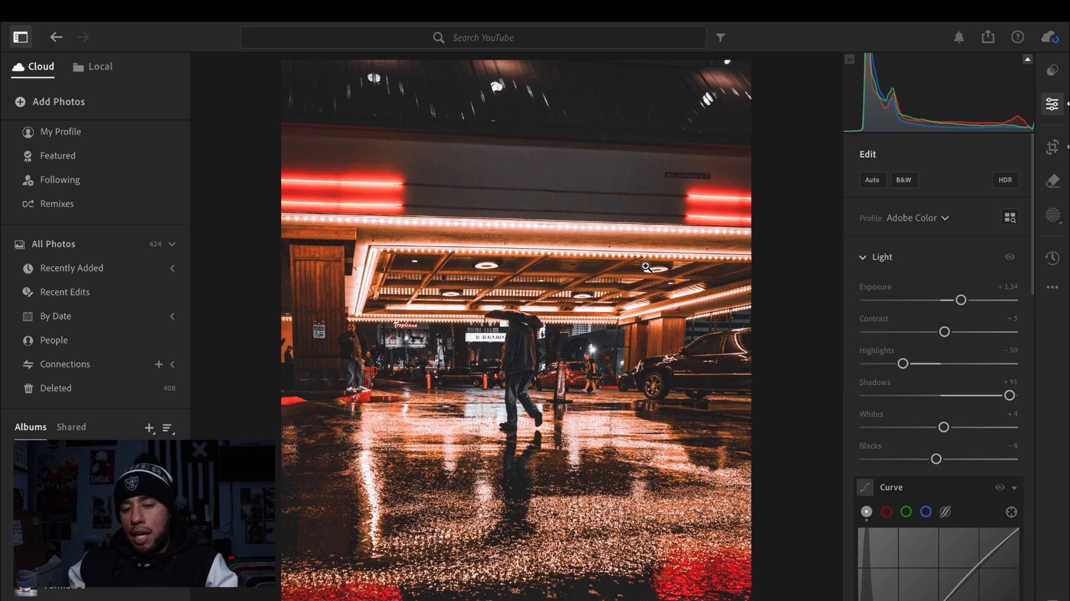
drag(903, 369, 888, 365)
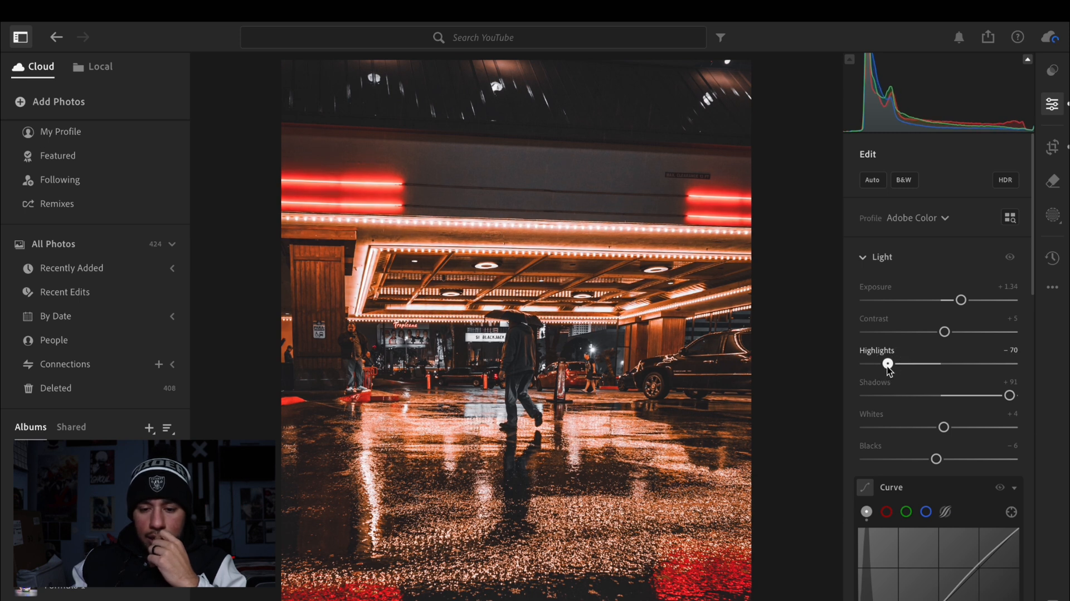
drag(961, 301, 959, 301)
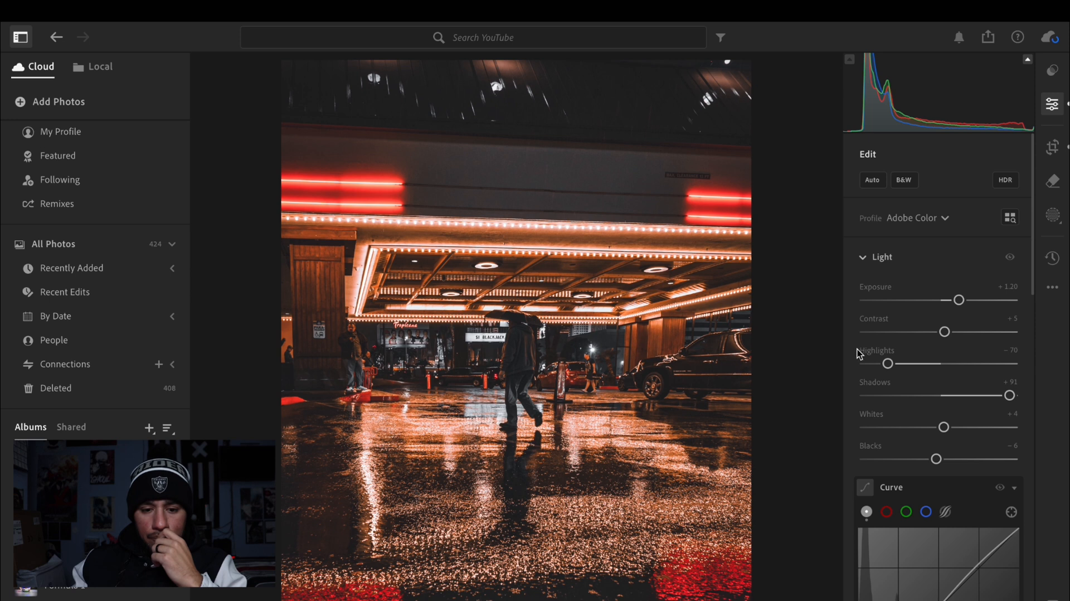
drag(887, 363, 887, 366)
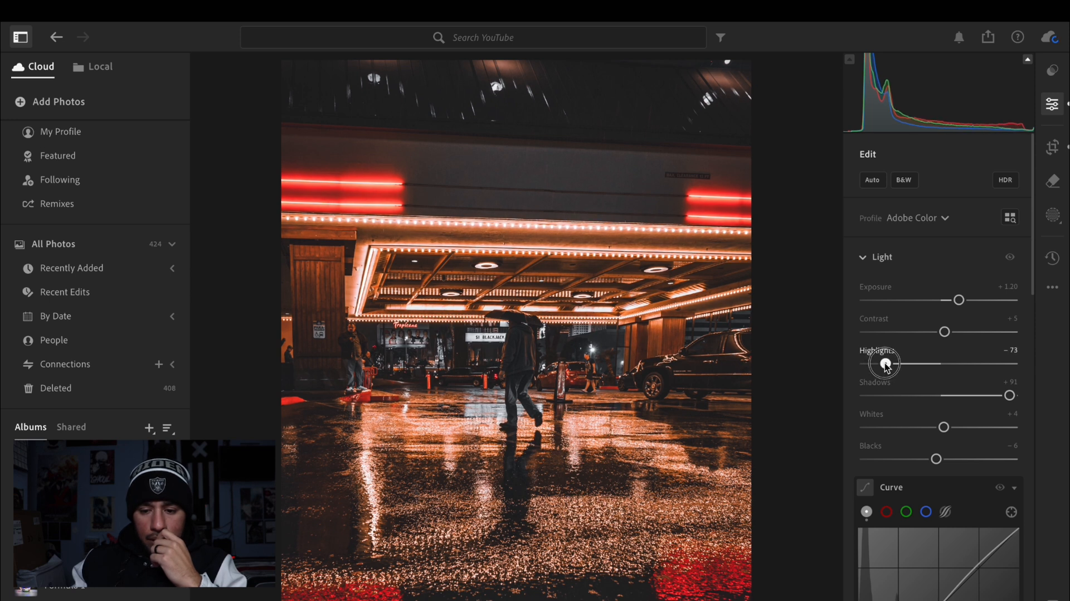
Open the rainy casino entrance photo in Photoshop and duplicate its Background layer
right_click(616, 353)
click(691, 462)
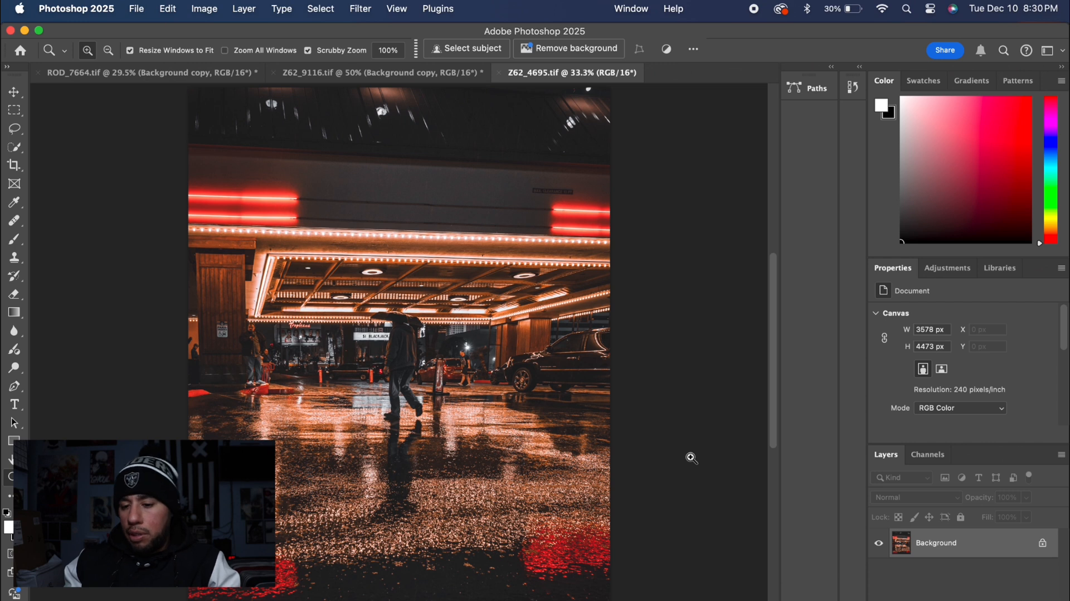
right_click(941, 542)
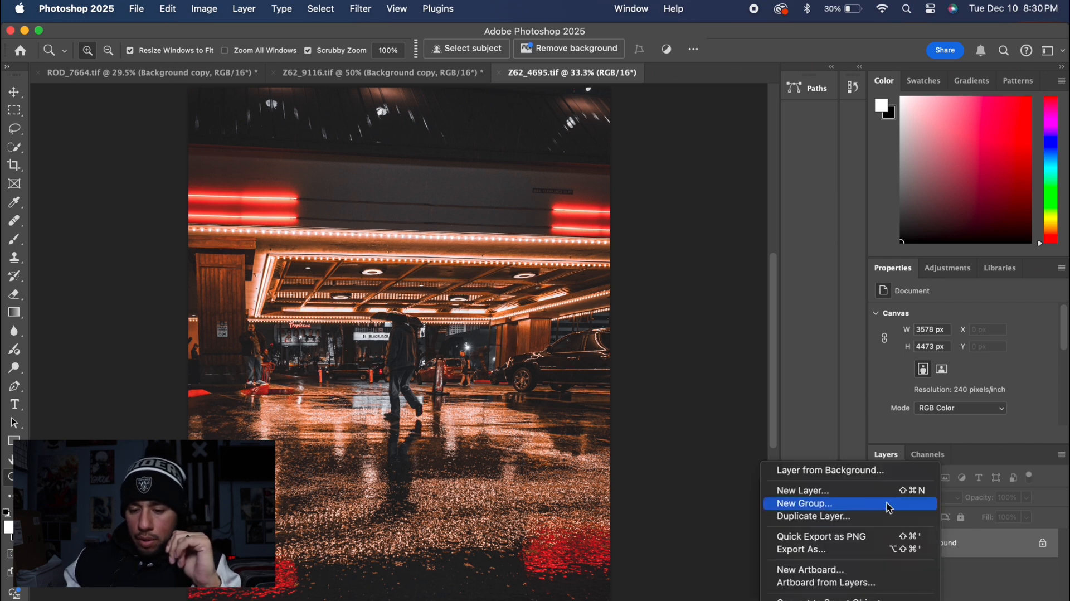
click(867, 516)
click(661, 283)
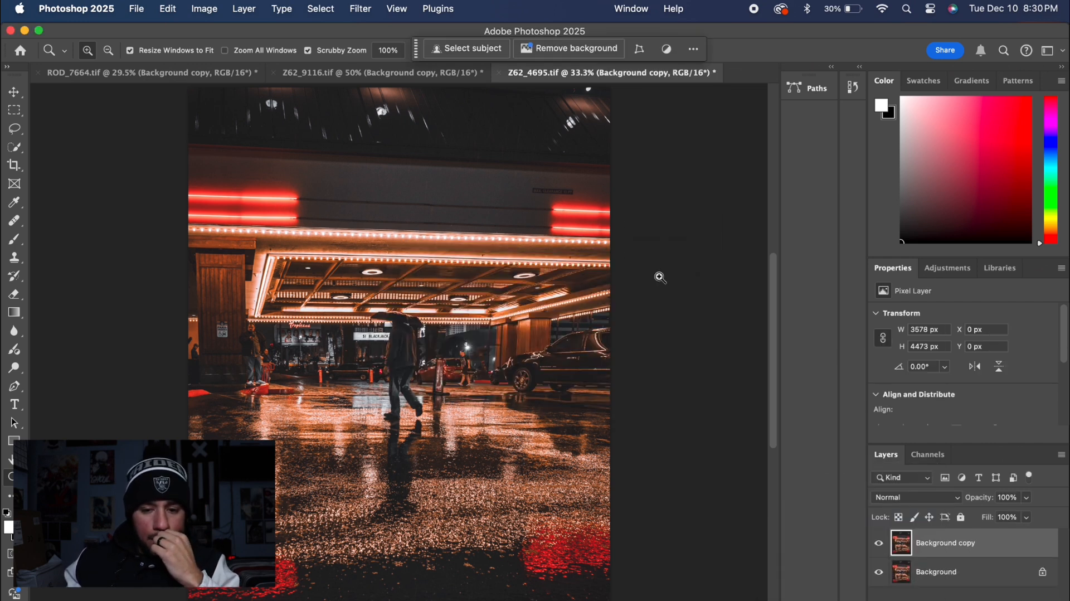
Run Apply Image on the duplicated layer with Multiply blending at 100% opacity, and set the layer's blend mode to Screen
click(210, 11)
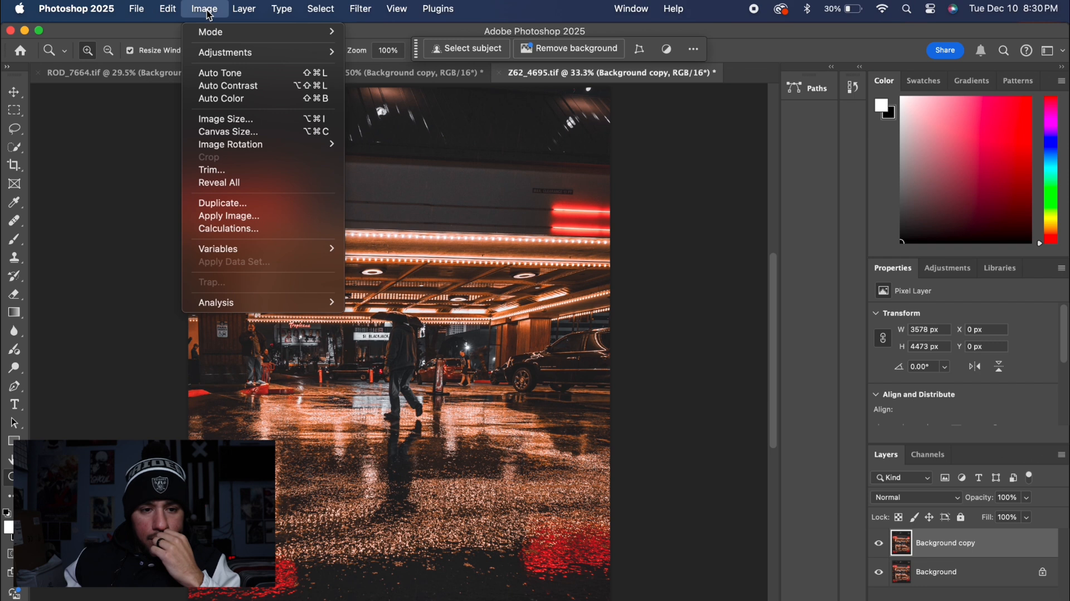
click(235, 217)
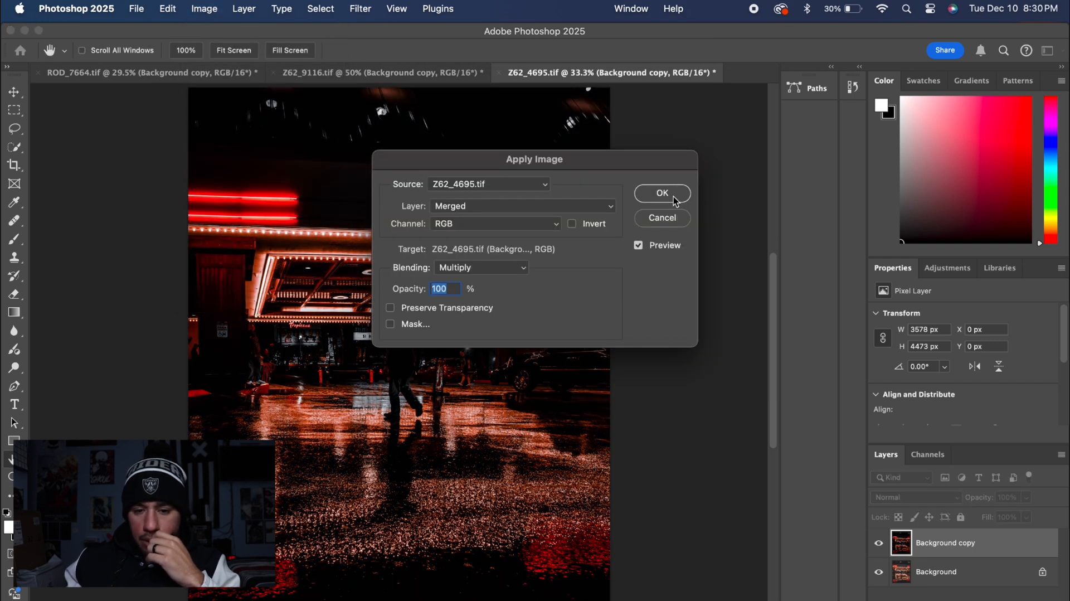
click(674, 199)
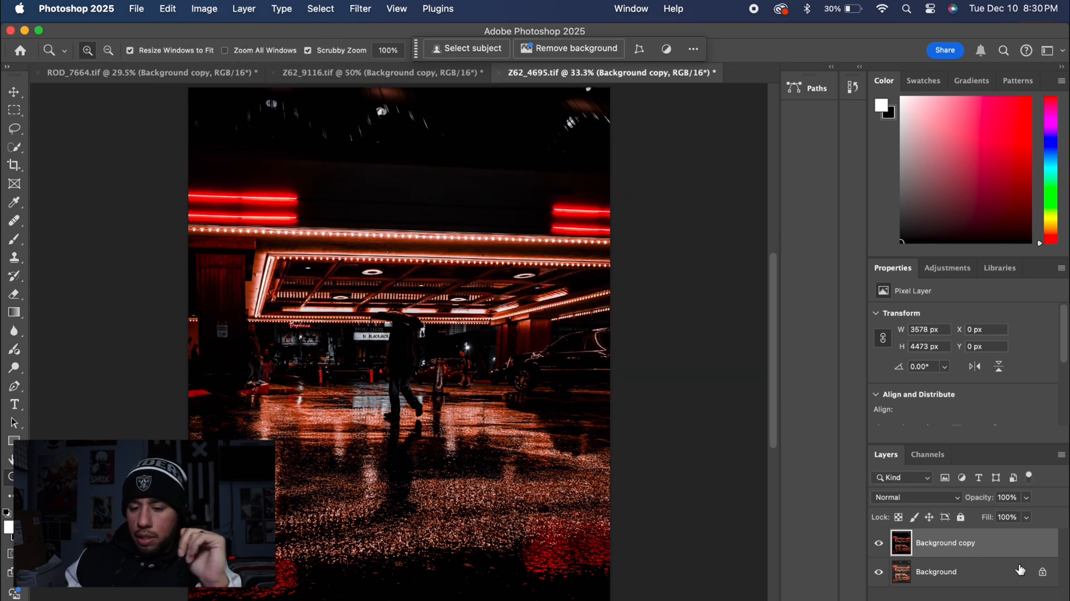
click(936, 498)
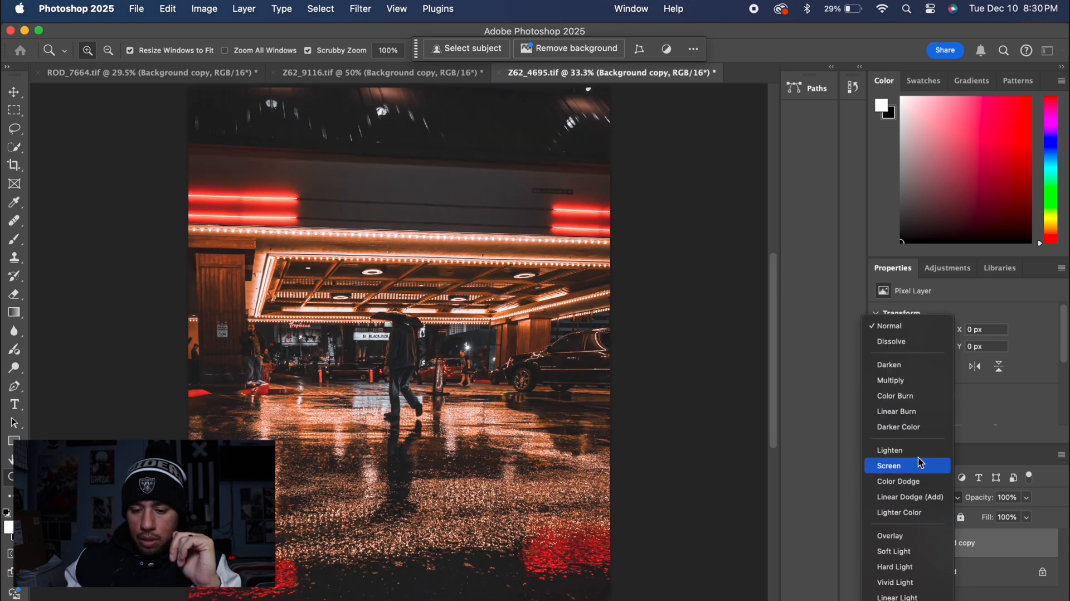
click(915, 466)
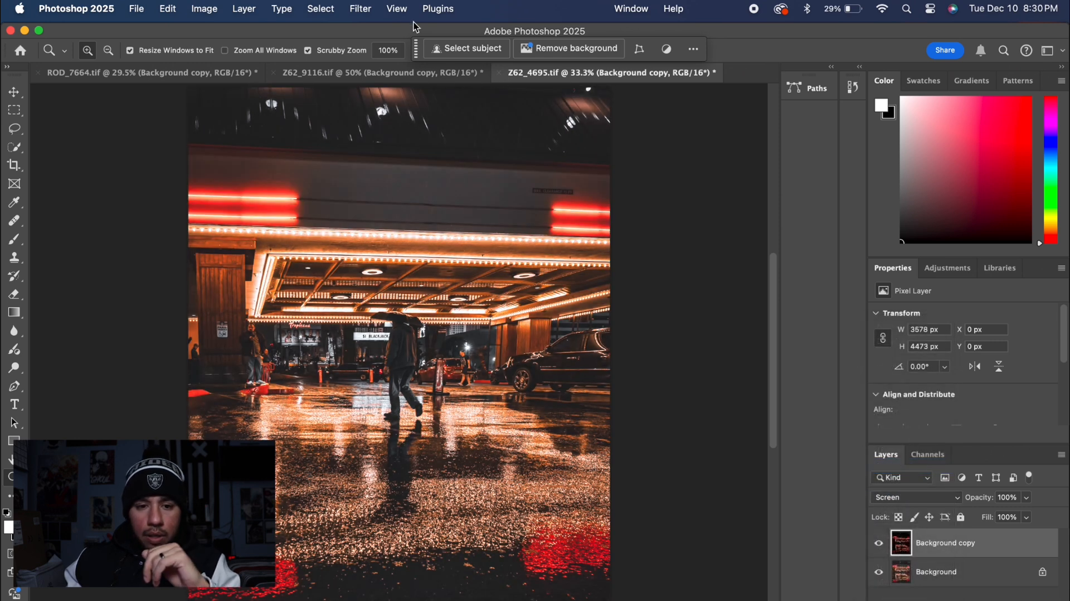
Apply a 37.4-pixel Gaussian Blur to the casino photo's duplicated layer and compare the image with and without it
click(356, 9)
mouse_move(377, 180)
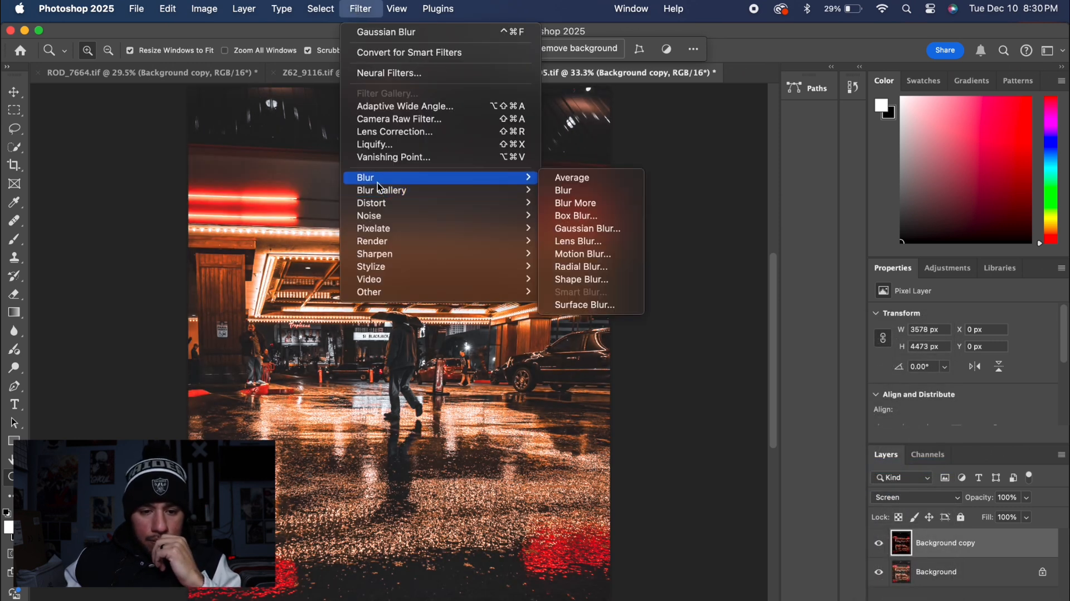
click(582, 228)
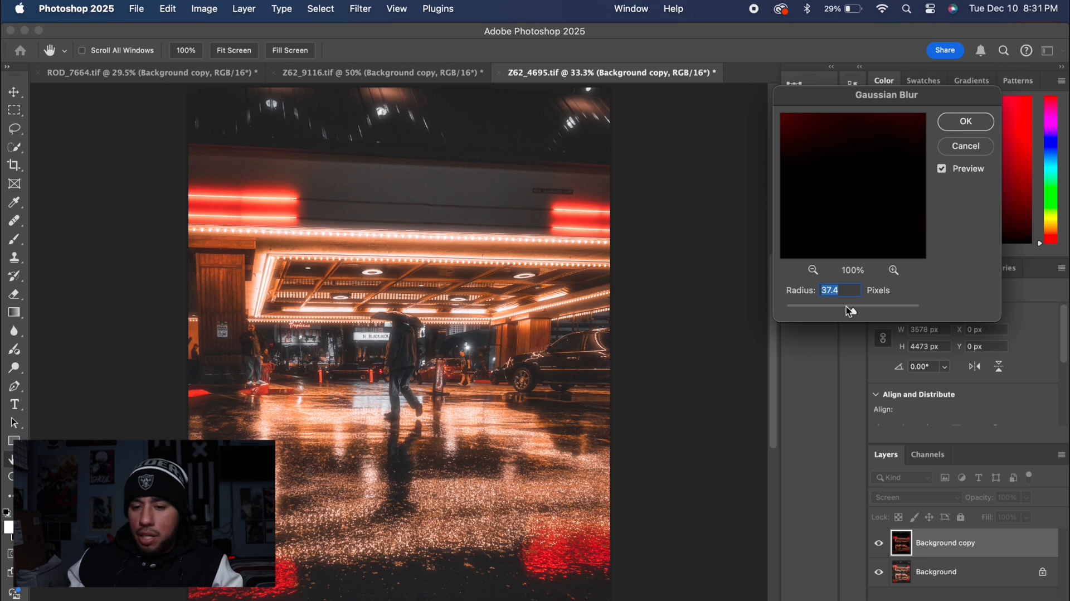
click(965, 123)
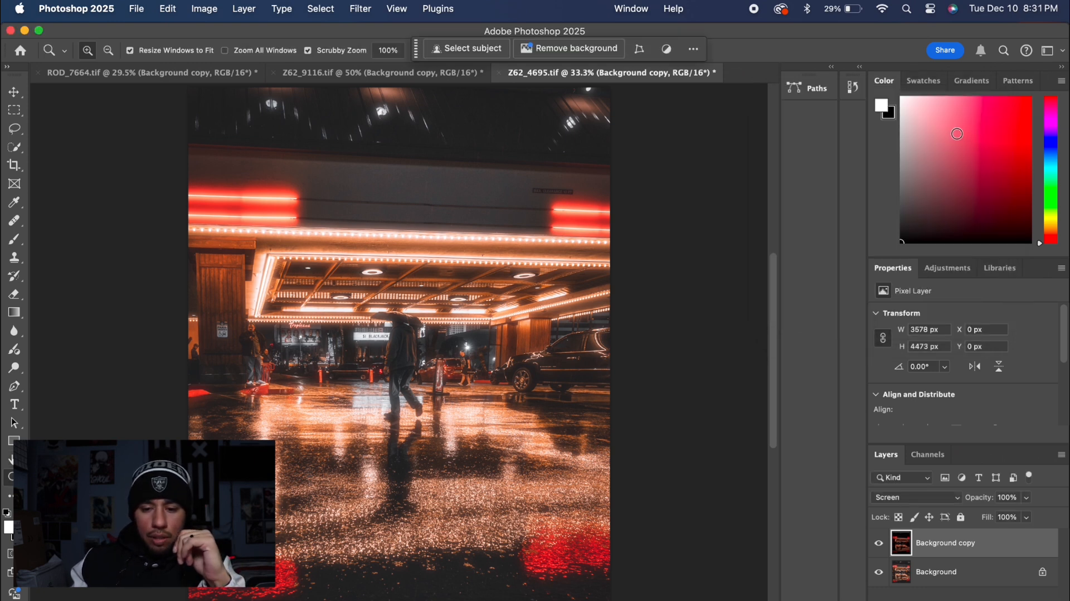
click(880, 544)
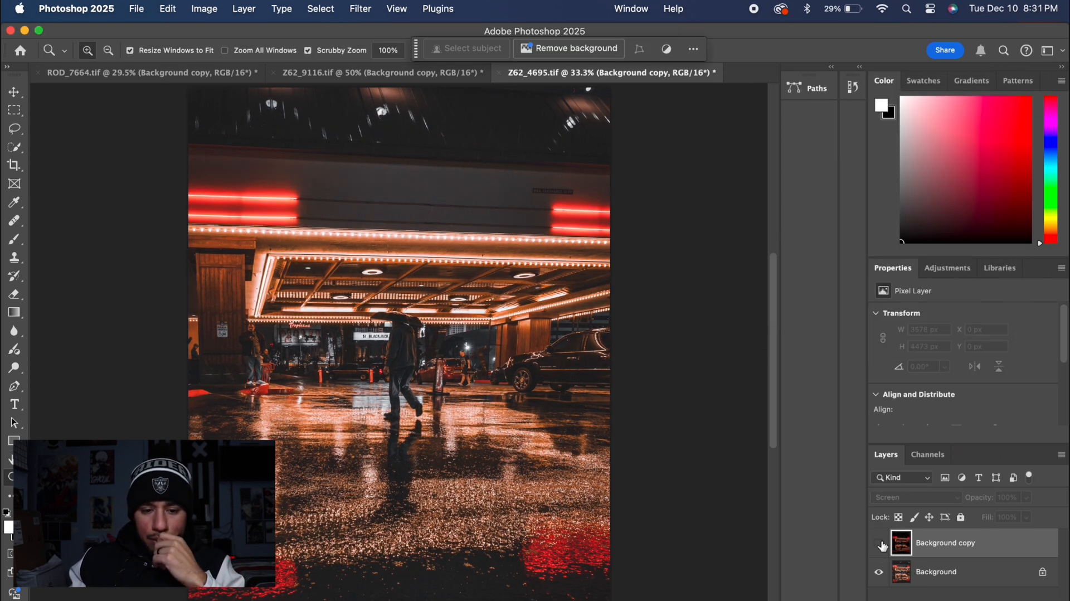
click(881, 544)
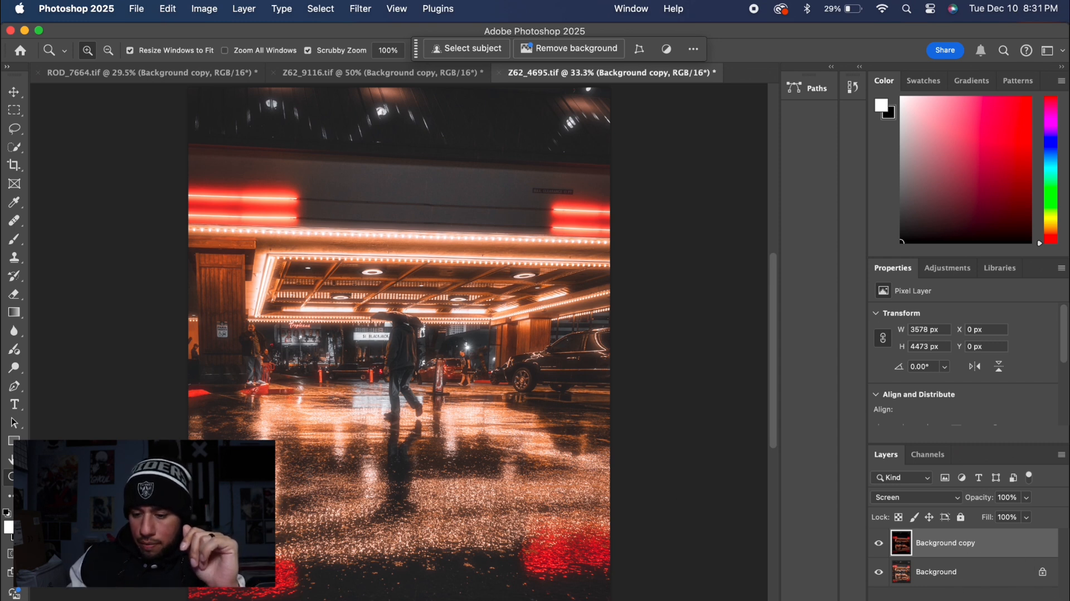
Add a layer mask to the Background copy layer and brush black over the walking man with the umbrella to remove his glow
click(963, 599)
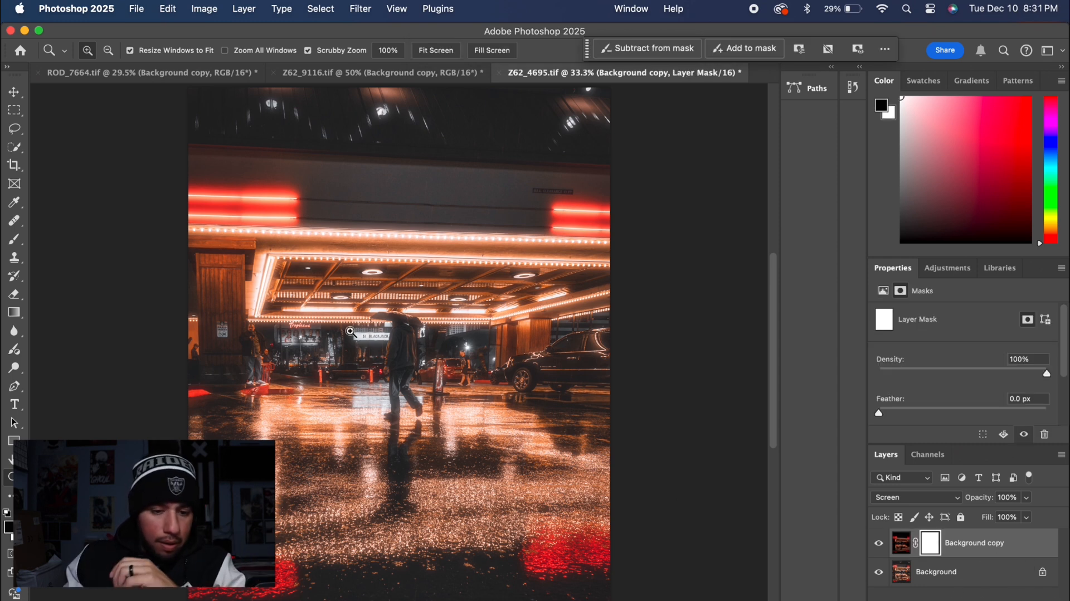
click(17, 242)
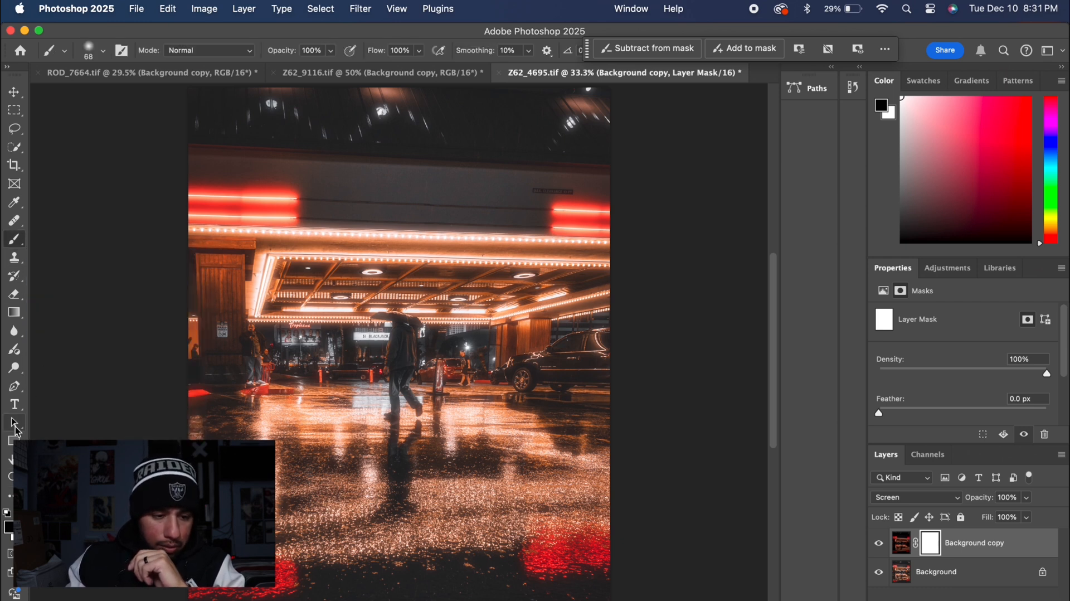
click(10, 477)
drag(407, 384, 456, 383)
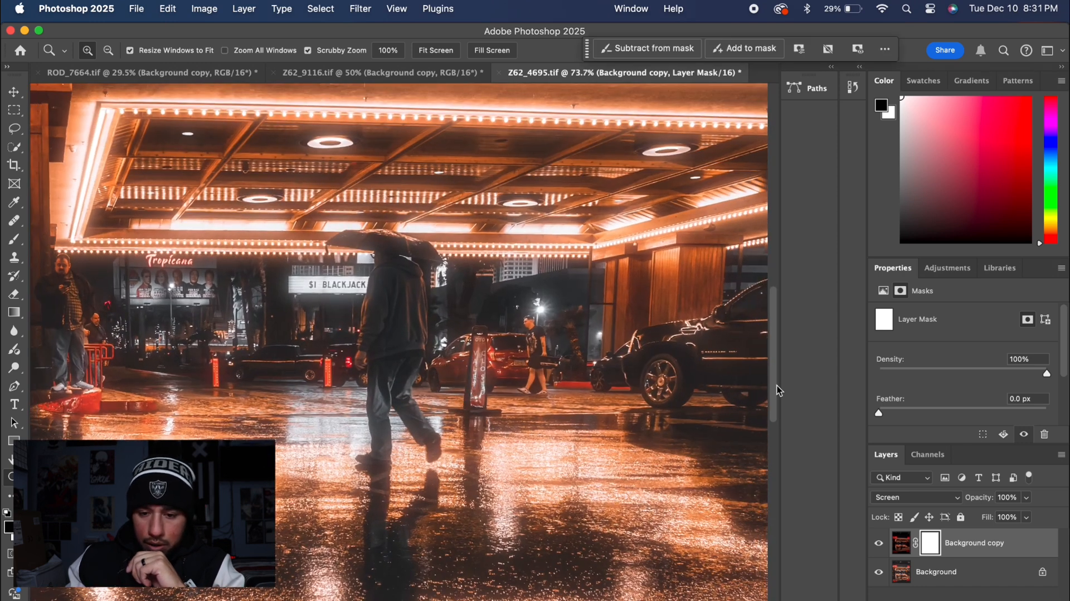
drag(778, 384, 774, 384)
scroll(771, 382, down, 5)
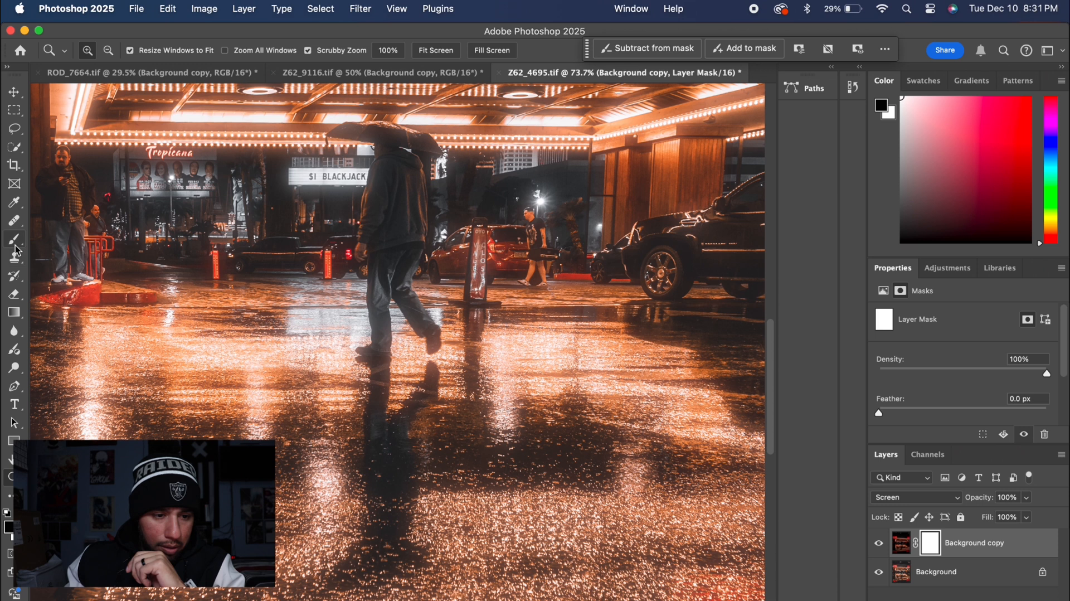
key(b)
mouse_move(341, 132)
mouse_down()
mouse_move(429, 149)
mouse_move(337, 133)
mouse_move(381, 125)
mouse_move(443, 151)
mouse_move(371, 132)
mouse_move(377, 163)
mouse_move(386, 148)
mouse_move(411, 173)
mouse_move(420, 213)
mouse_move(382, 352)
mouse_up()
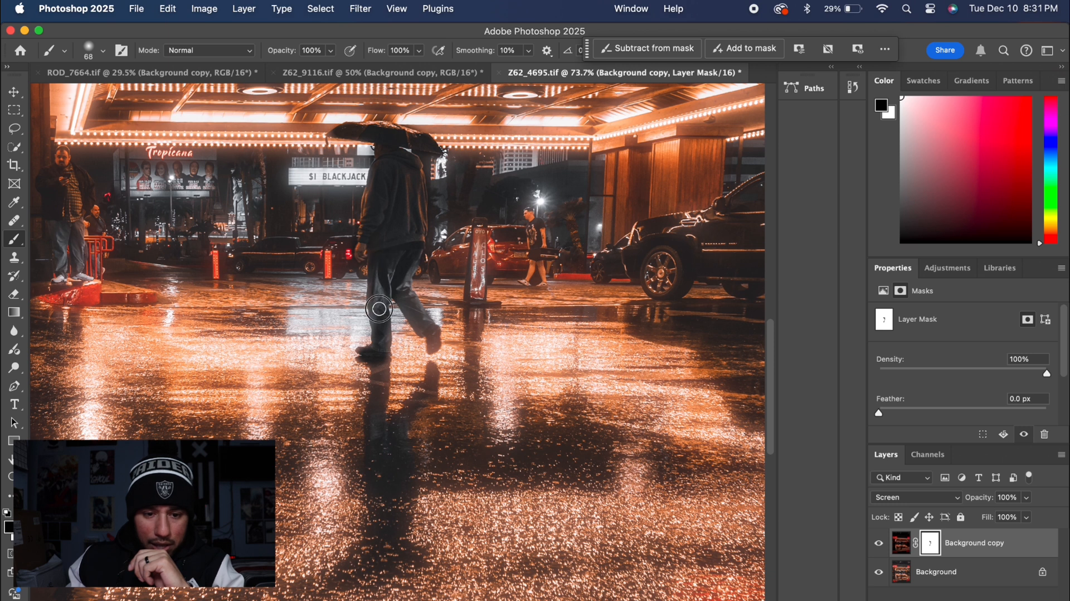
mouse_move(414, 269)
mouse_down()
mouse_move(406, 309)
mouse_move(429, 346)
mouse_move(436, 334)
mouse_move(412, 297)
mouse_up()
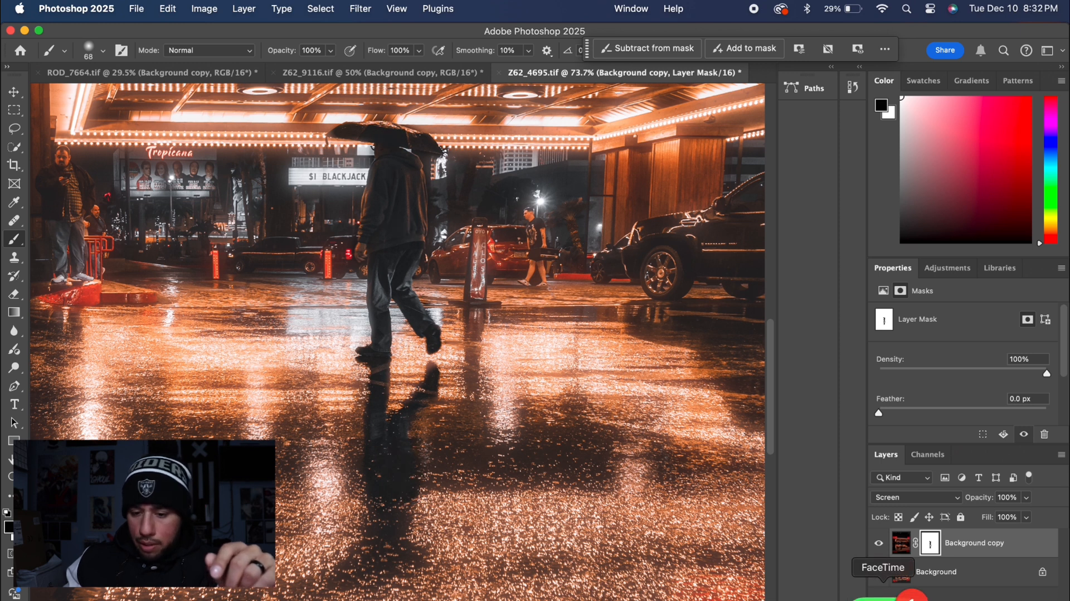
key(z)
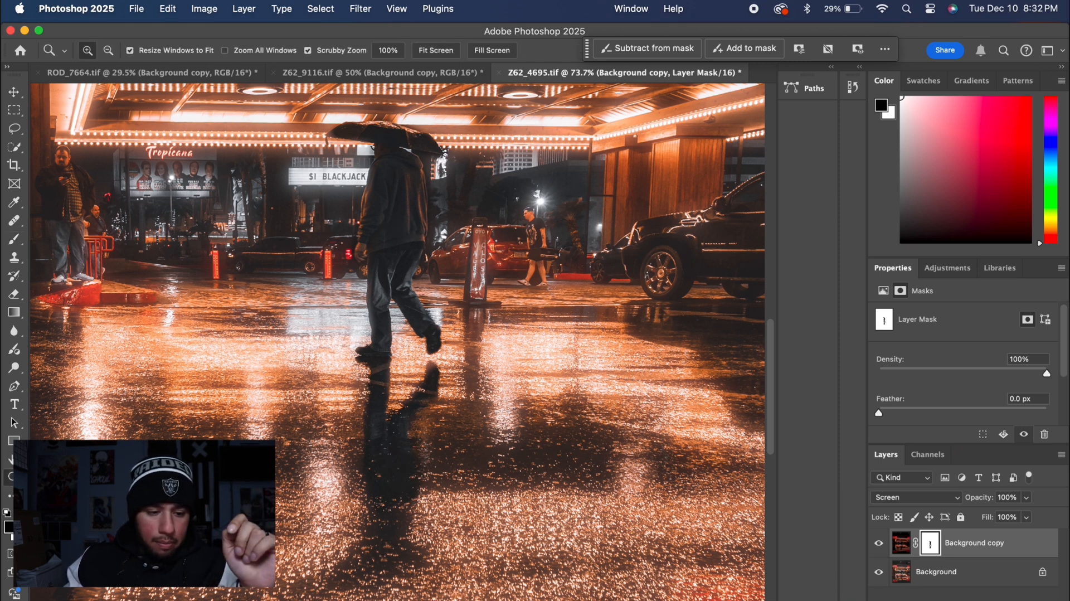
right_click(390, 468)
click(438, 474)
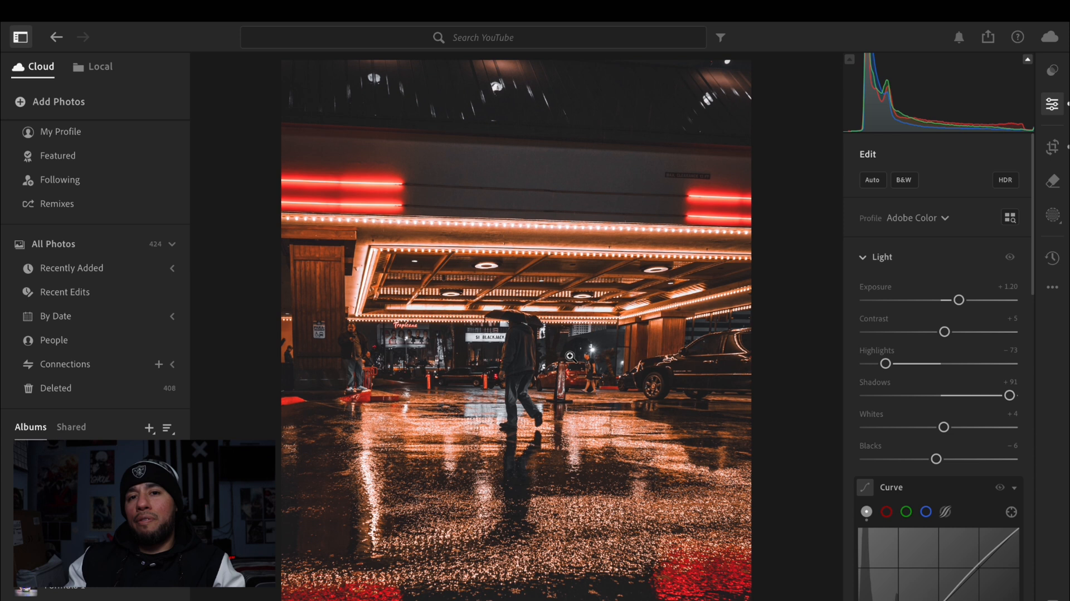
Switch to Lightroom and raise the Highlights of the rainy casino entrance photo
scroll(950, 457, down, 15)
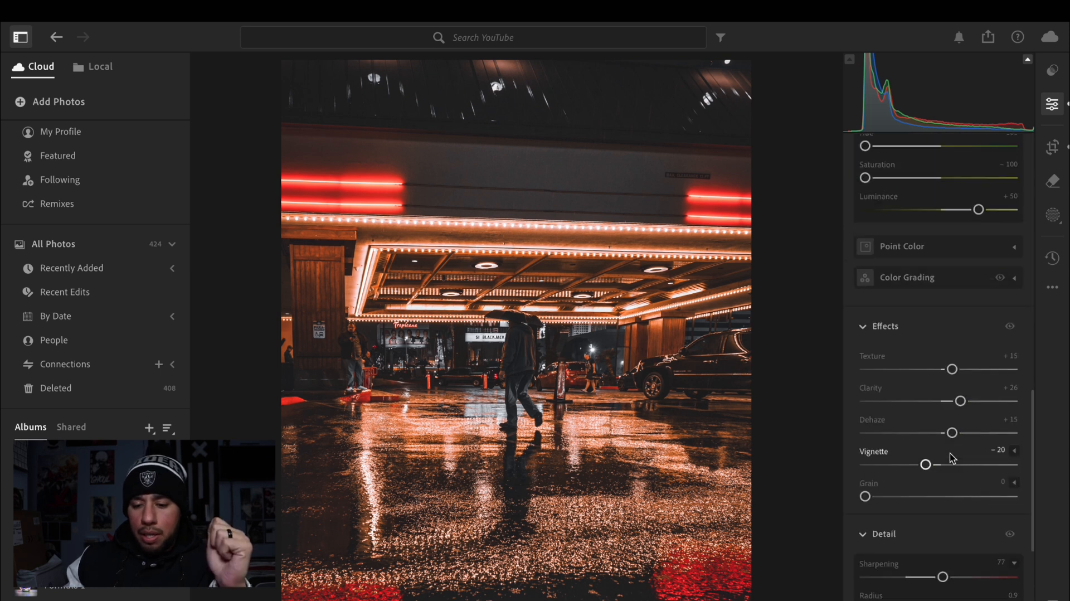
scroll(950, 457, up, 15)
scroll(947, 454, down, 8)
scroll(908, 401, up, 1)
scroll(912, 400, up, 8)
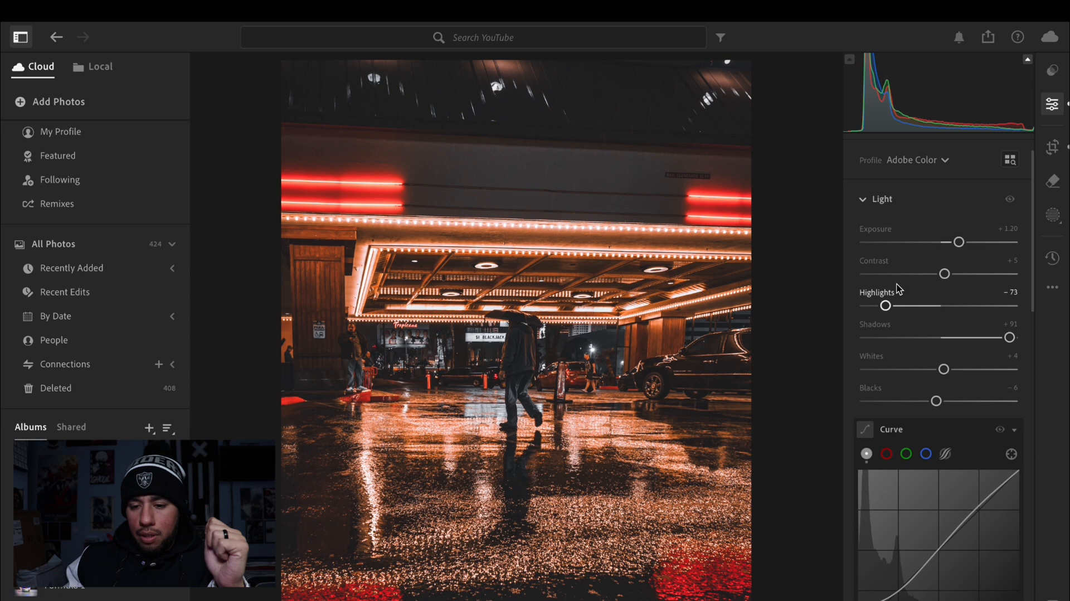
drag(887, 311, 914, 311)
Set the casino photo's Clarity to -72 and its Texture to -16 to soften the image
scroll(969, 362, down, 7)
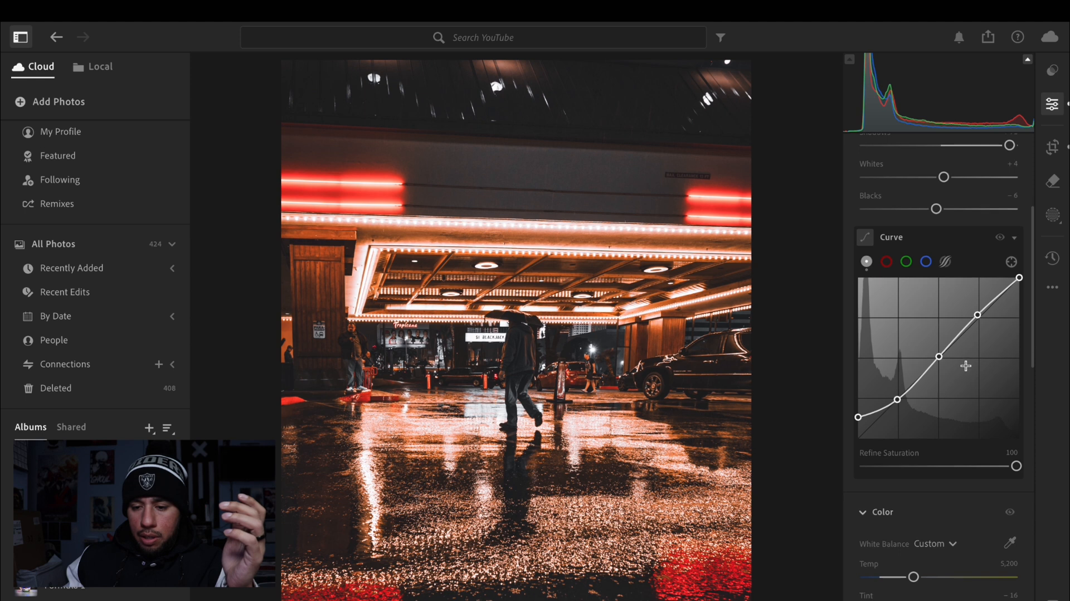
scroll(961, 390, down, 7)
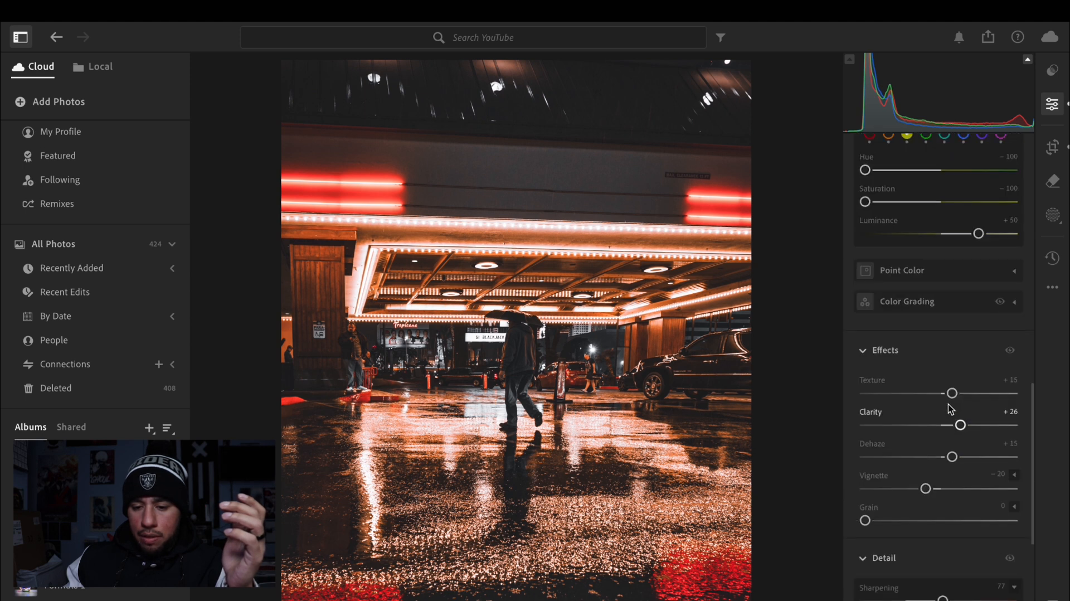
mouse_move(957, 425)
mouse_down()
mouse_move(896, 436)
mouse_move(969, 438)
mouse_up()
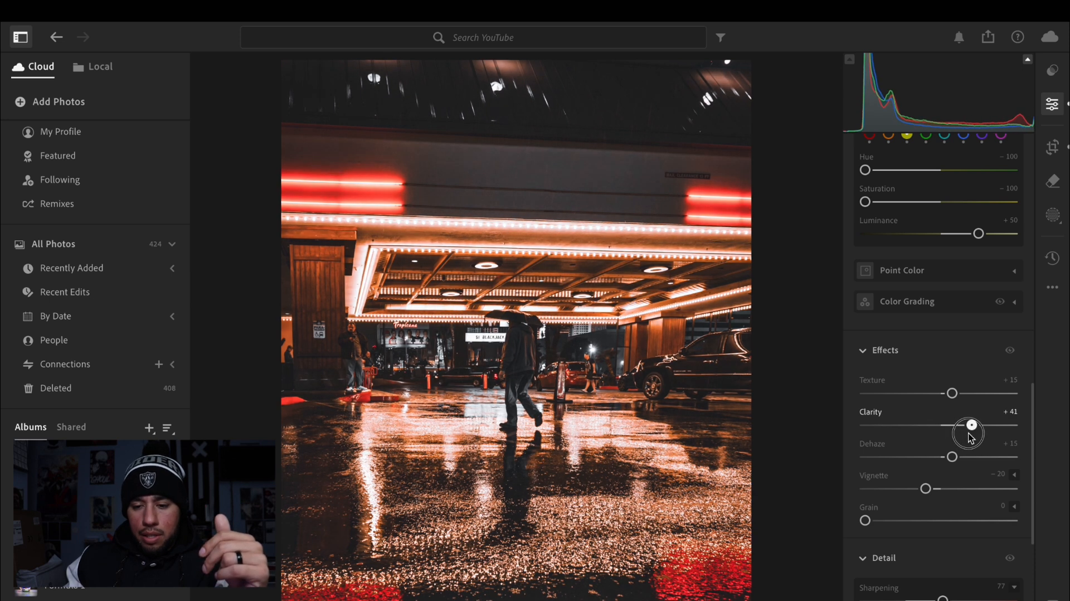
drag(969, 437, 896, 440)
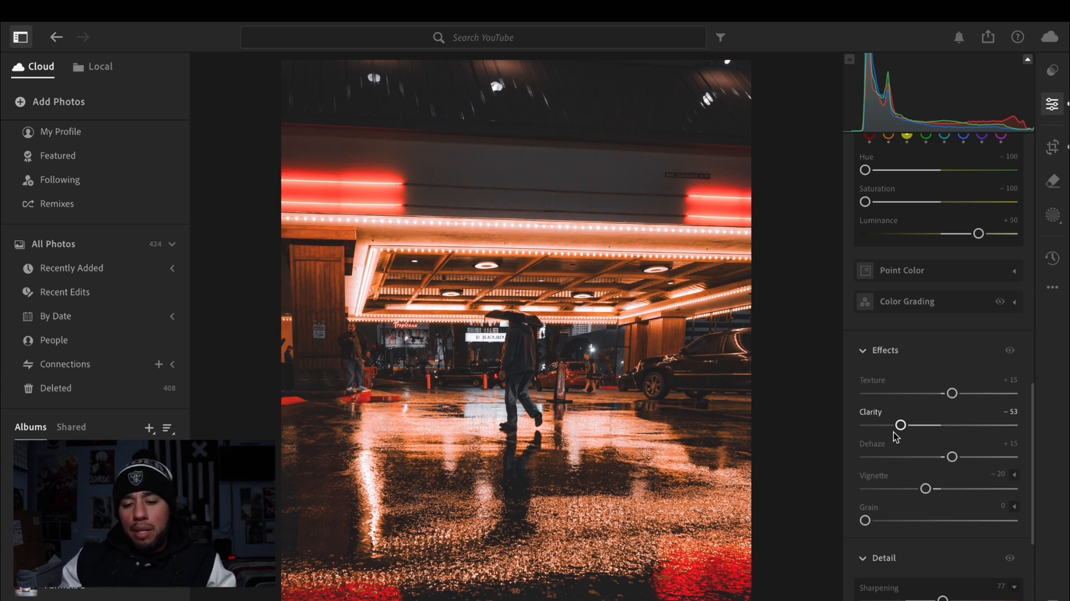
mouse_move(898, 435)
mouse_down()
mouse_move(914, 438)
mouse_move(887, 438)
mouse_up()
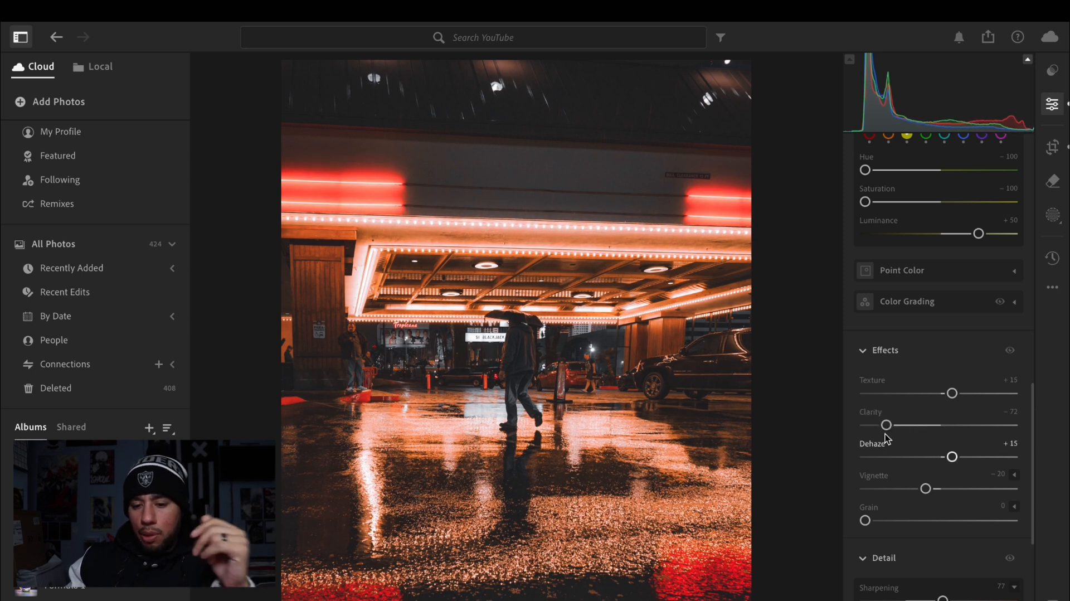
mouse_move(952, 393)
mouse_down()
mouse_move(933, 397)
mouse_move(966, 398)
mouse_move(935, 403)
mouse_up()
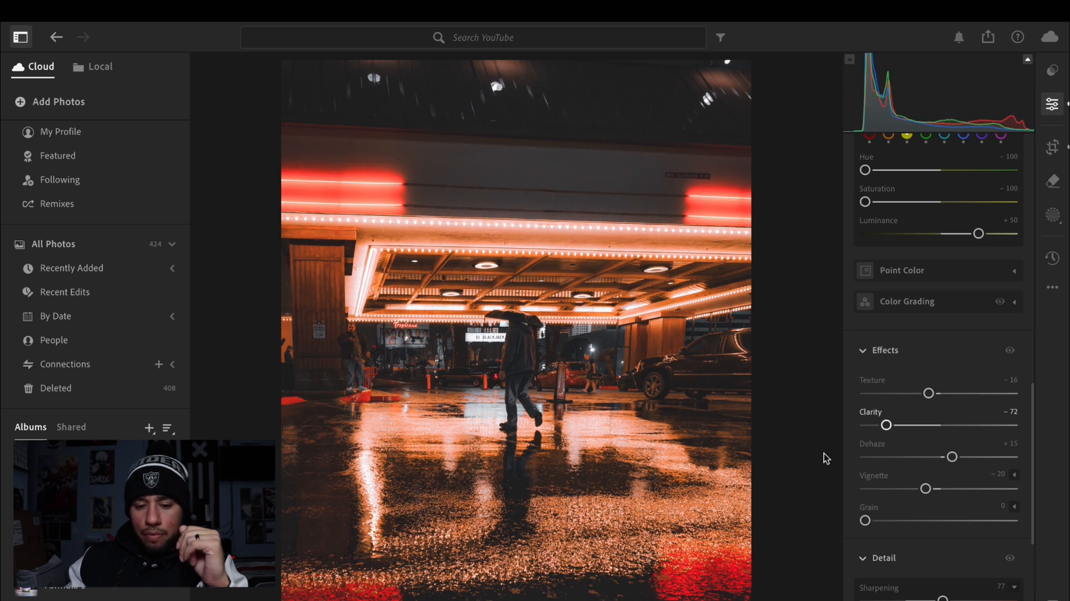